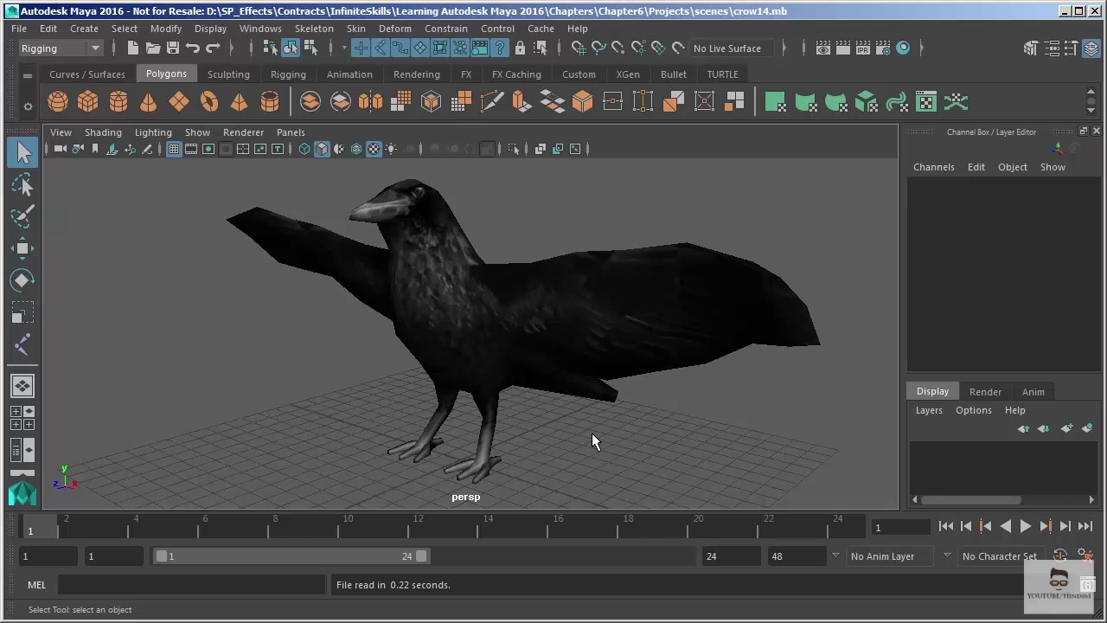
Display the crow in the perspective view as an untextured wireframe
key("5")
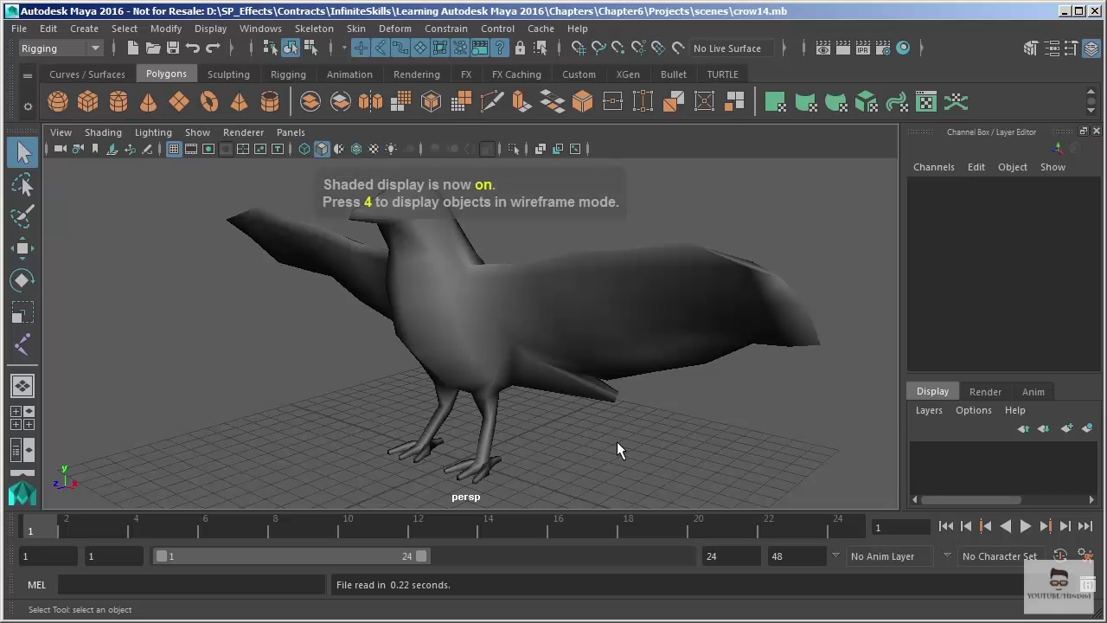
mouse_move(537, 350)
left_mouse_down("alt")
mouse_move(527, 343)
mouse_move(552, 342)
left_mouse_up("alt")
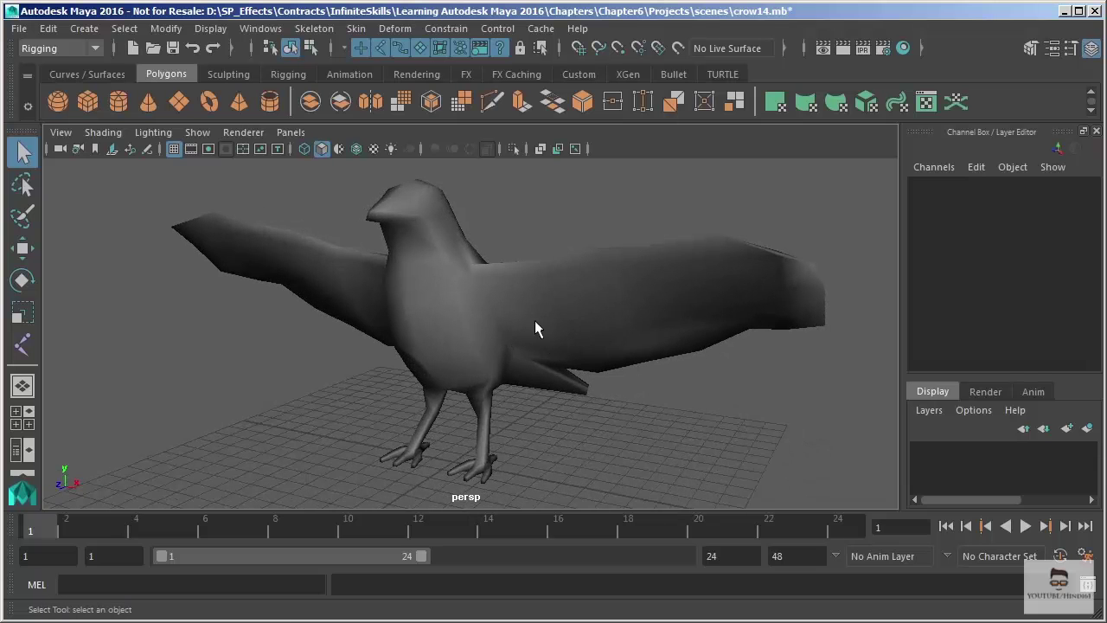
key("4")
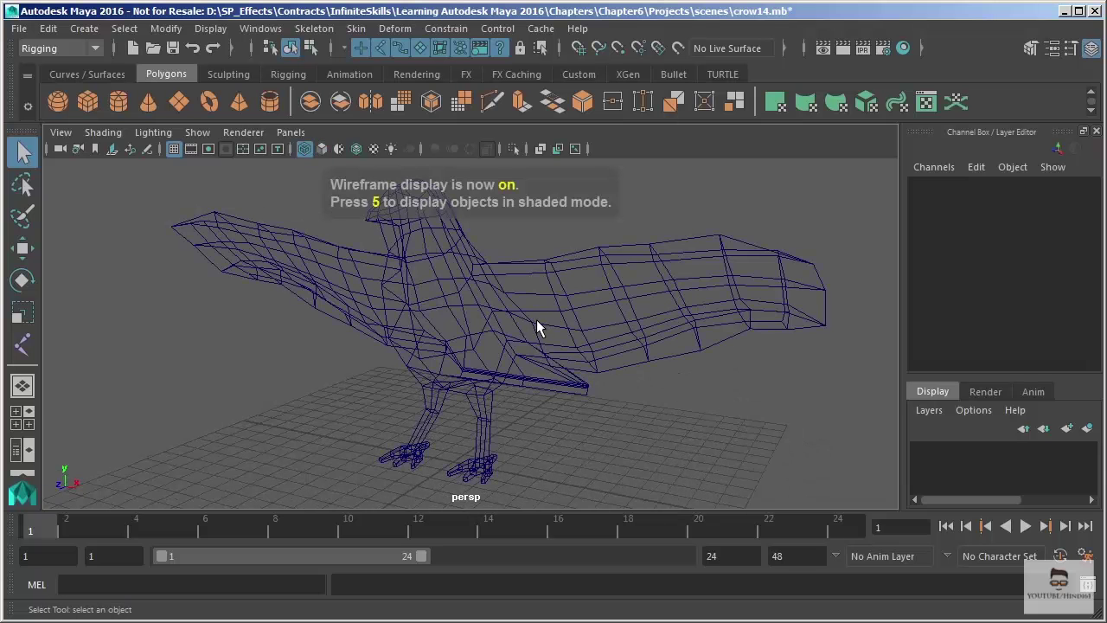
Show the crow in an enlarged side view, shaded with its wireframe overlaid on the surface
left_click(15, 412)
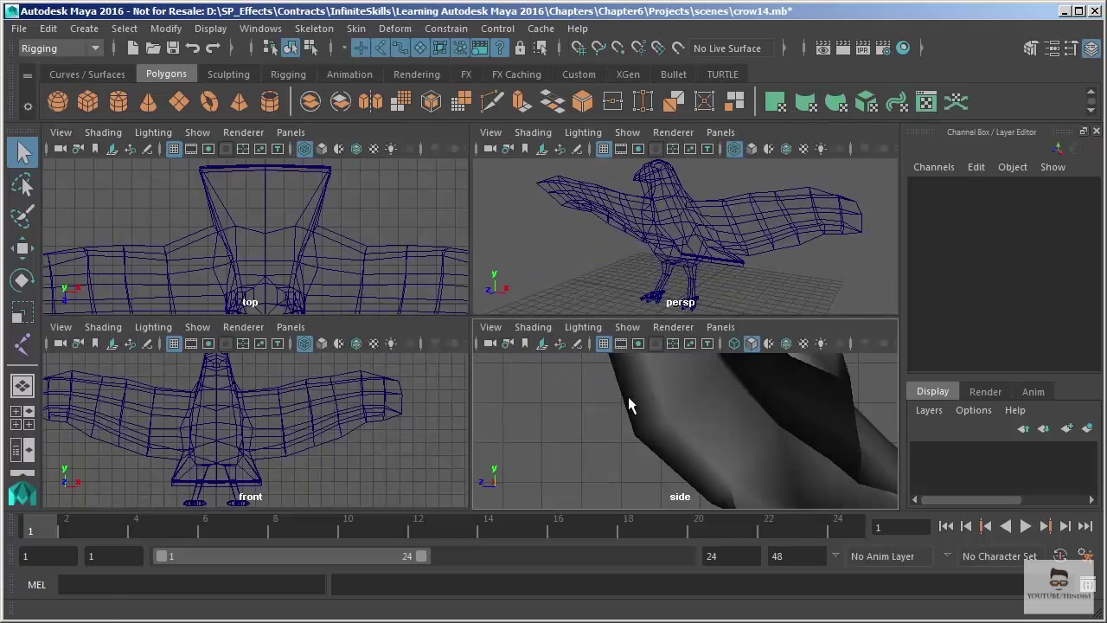
key("space")
key("4")
mouse_move(578, 328)
right_mouse_down("alt")
mouse_move(516, 259)
mouse_move(618, 397)
mouse_move(521, 323)
mouse_move(586, 346)
right_mouse_up("alt")
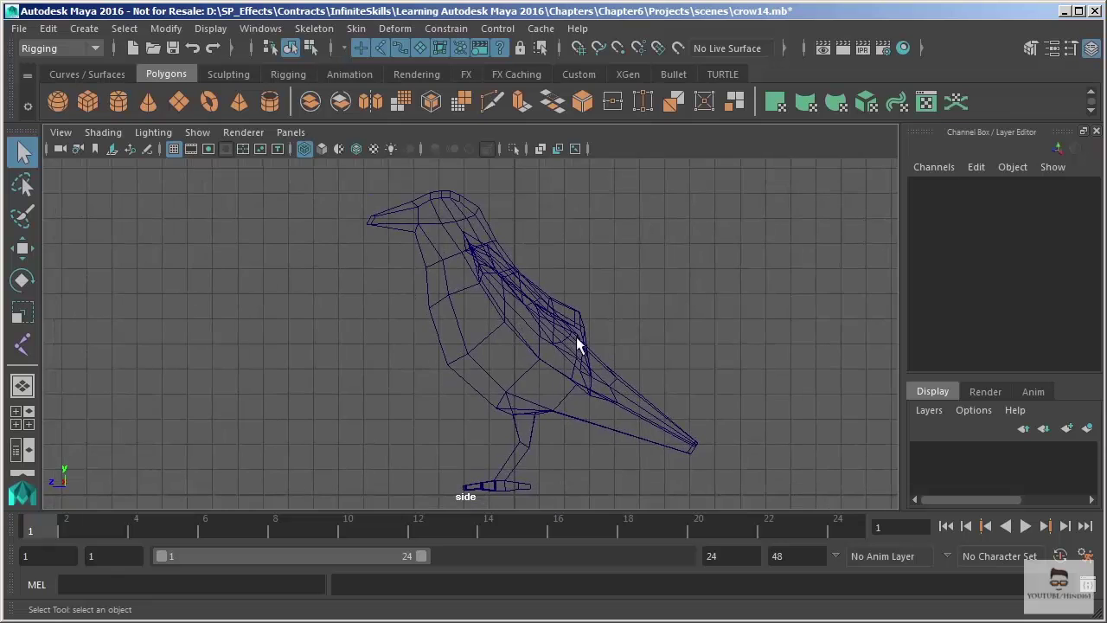
key("5")
right_click_drag(470, 295, 467, 284, "alt")
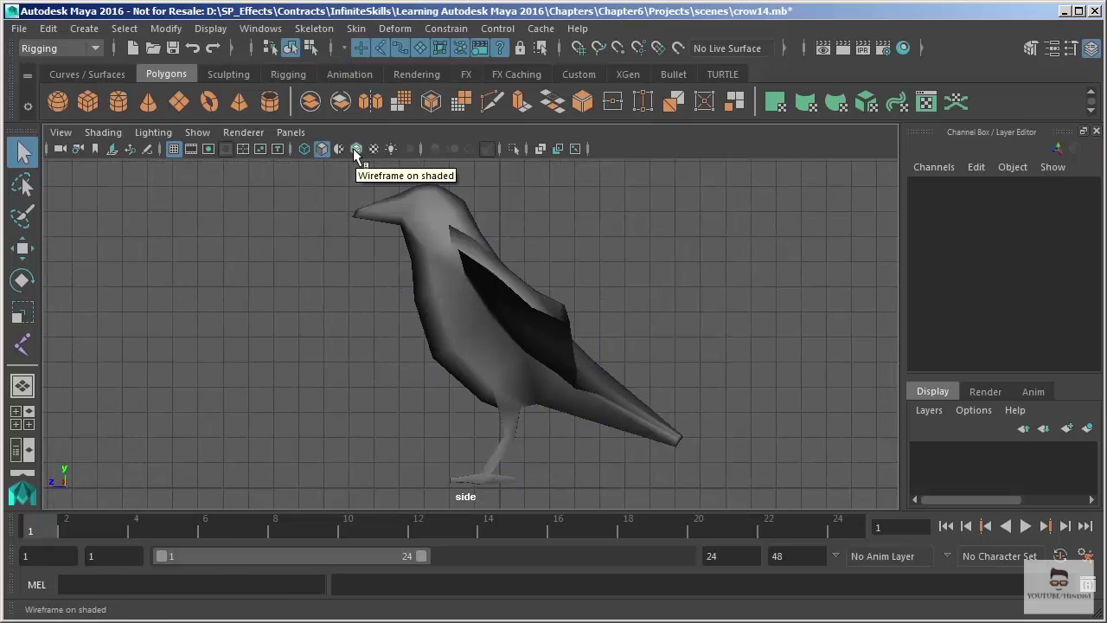
left_click(358, 149)
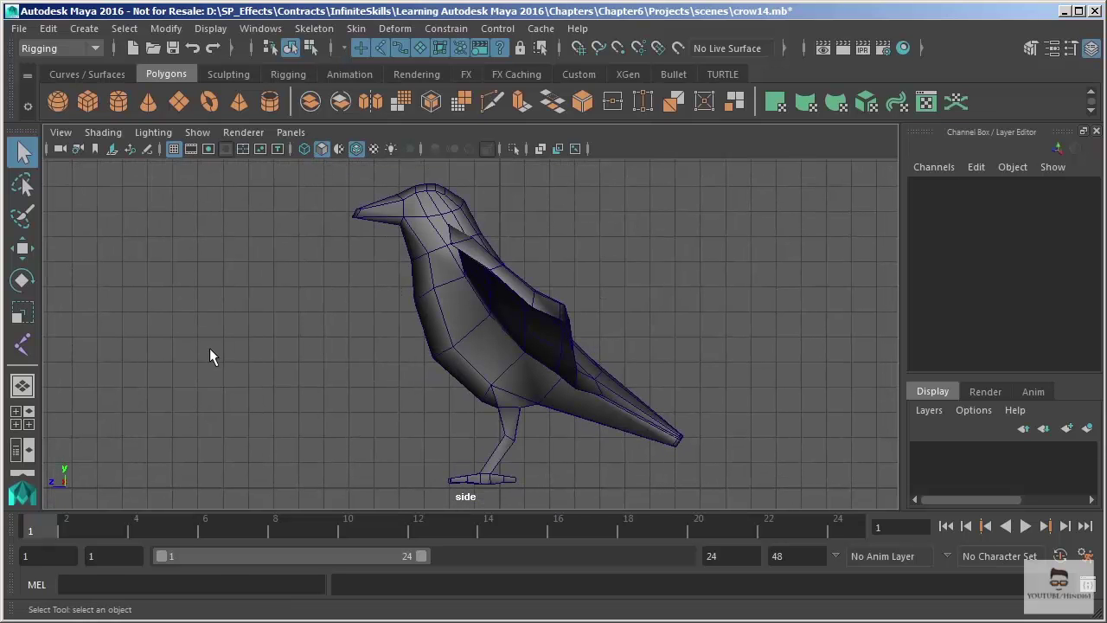
middle_click_drag(327, 364, 300, 364, "alt")
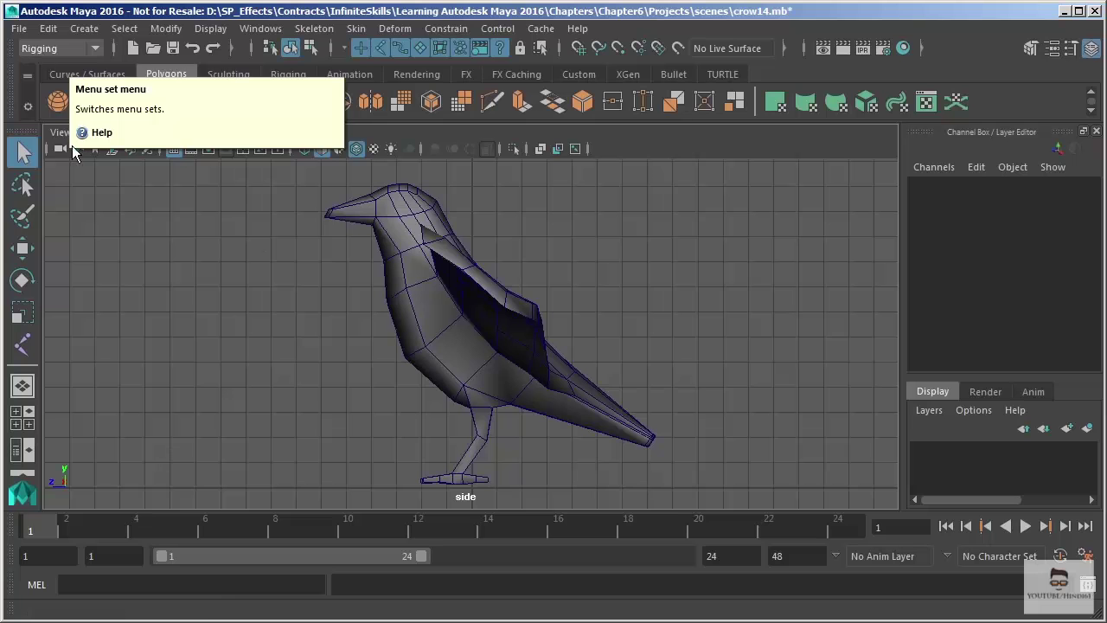
Open the Joint Tool with its options and place a root joint in the crow's lower body above the leg, at about Y 4.70, Z -0.32
left_click(325, 30)
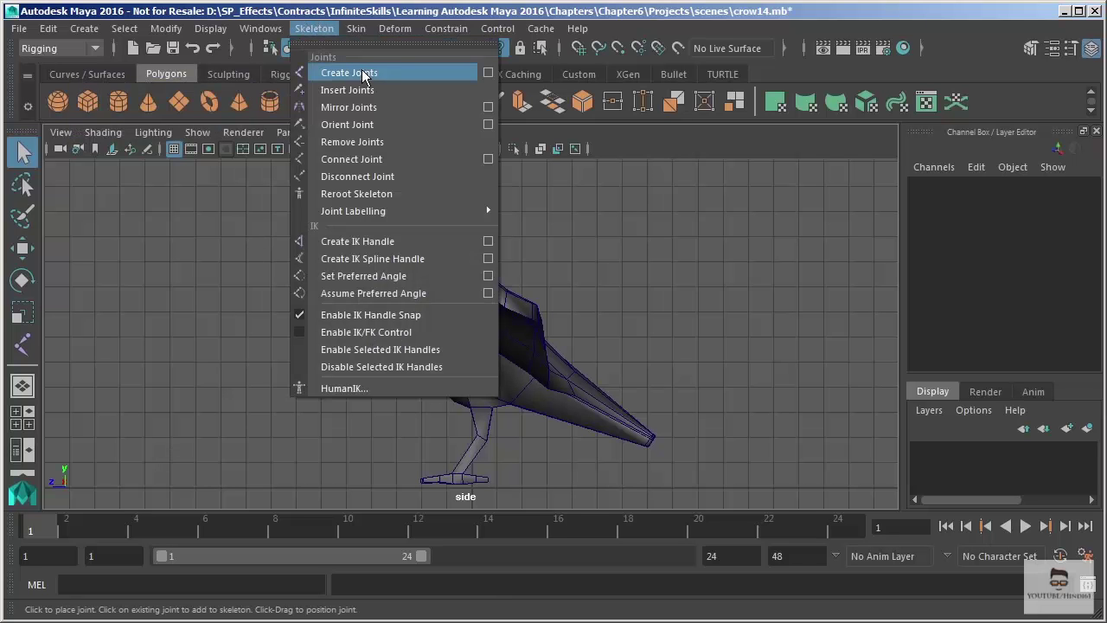
left_click(488, 73)
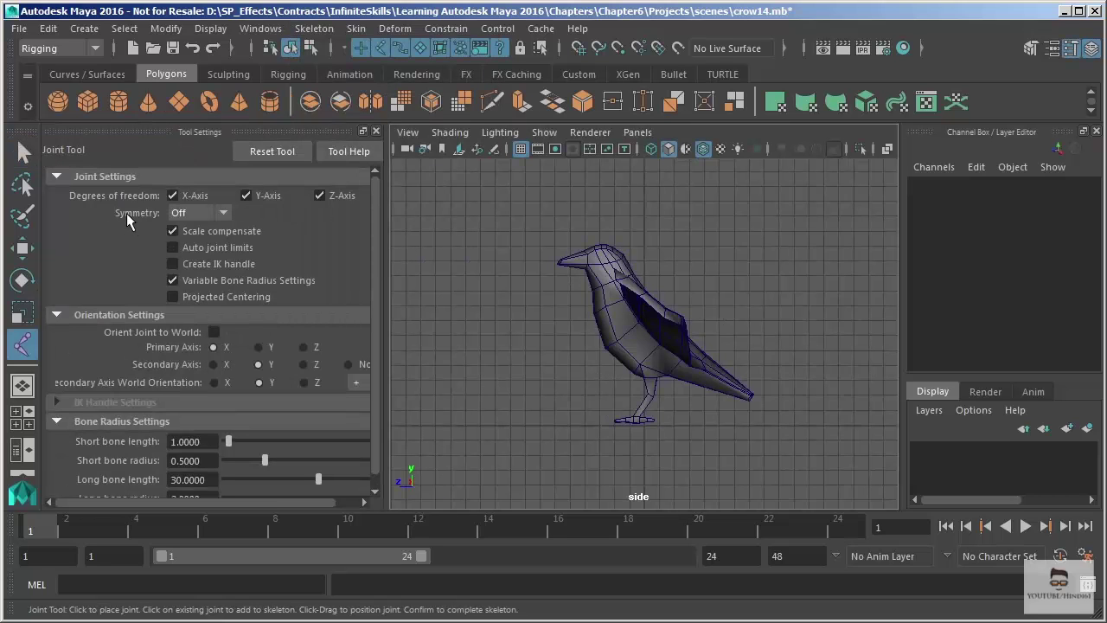
middle_click_drag(534, 321, 543, 329, "alt")
right_click_drag(543, 329, 613, 398, "alt")
middle_click_drag(613, 398, 601, 386, "alt")
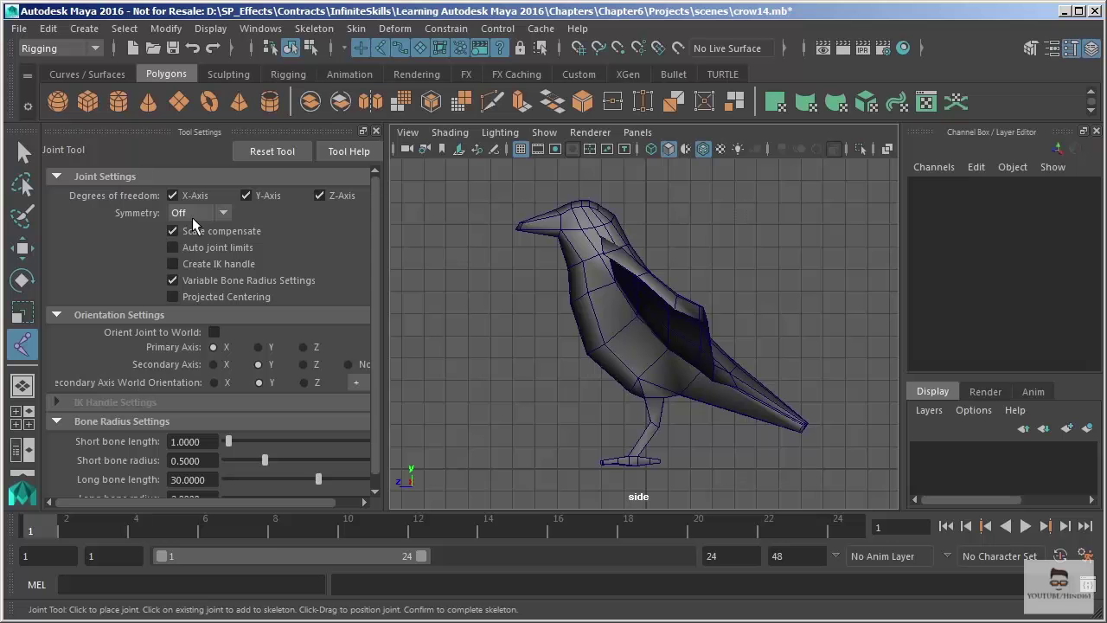
scroll(646, 398, "up", 2)
middle_click_drag(646, 375, 621, 363, "alt")
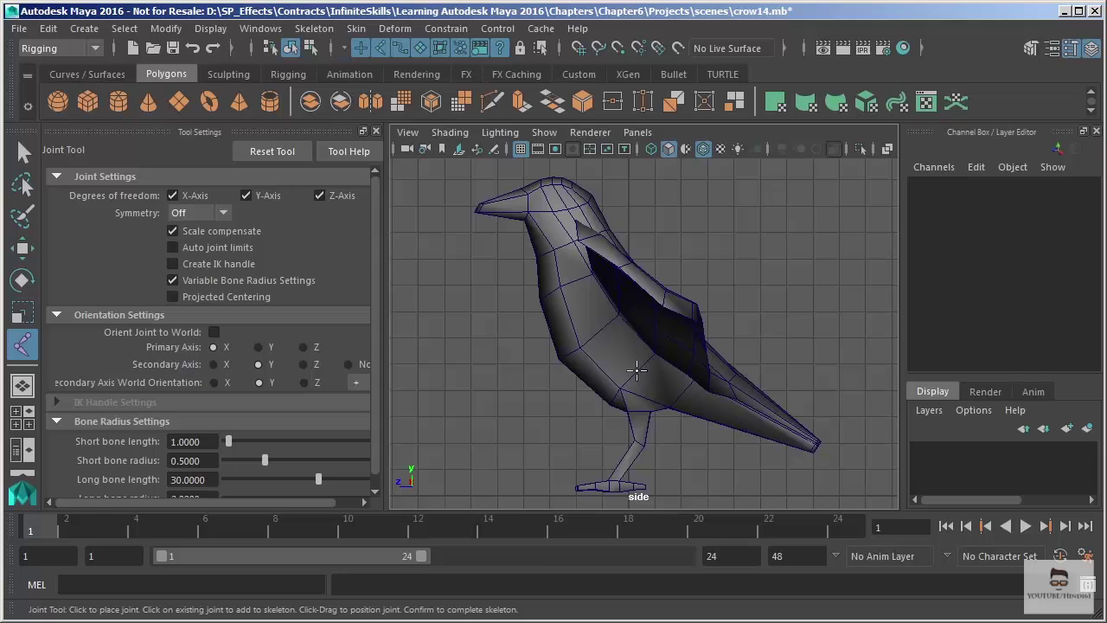
left_click(637, 371)
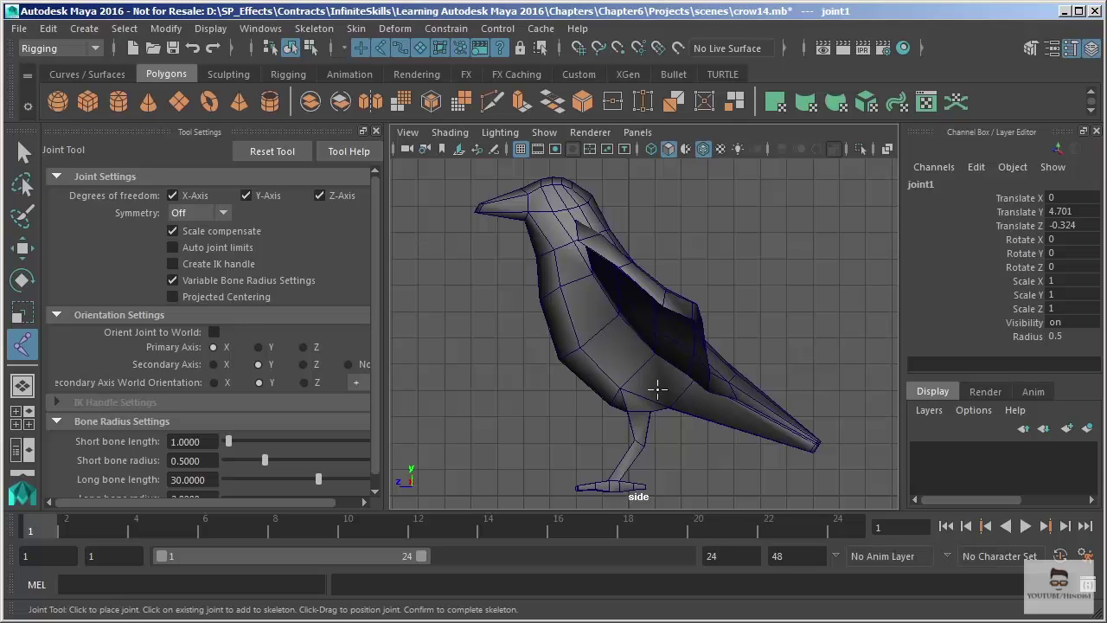
Check the root joint in the front view, then close the Joint Tool settings and enable X-ray joints in the side view
key("space")
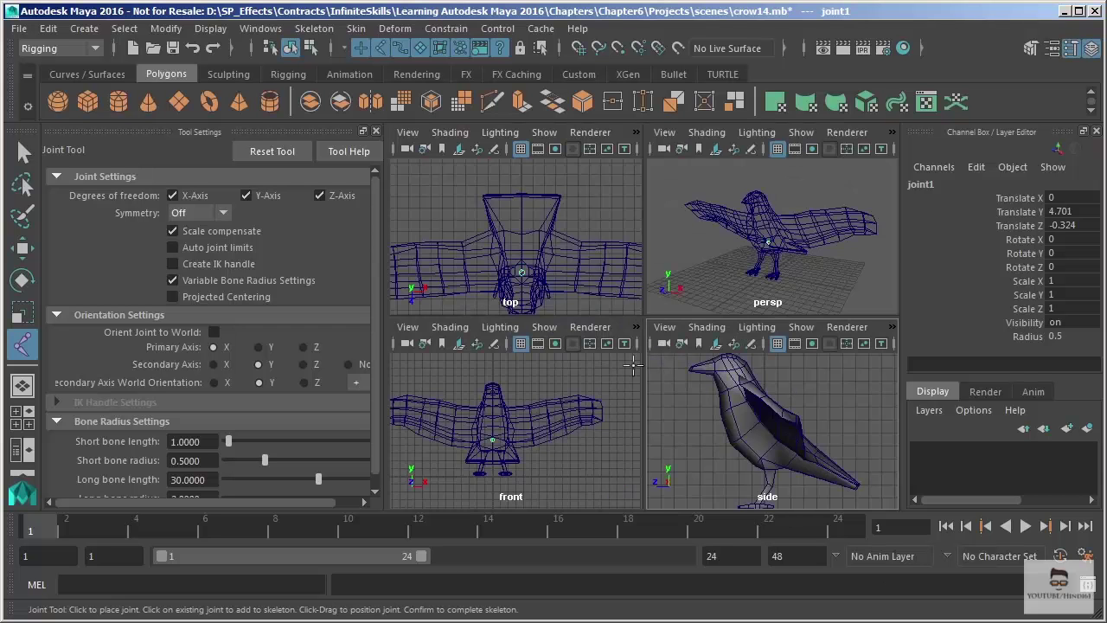
key("space")
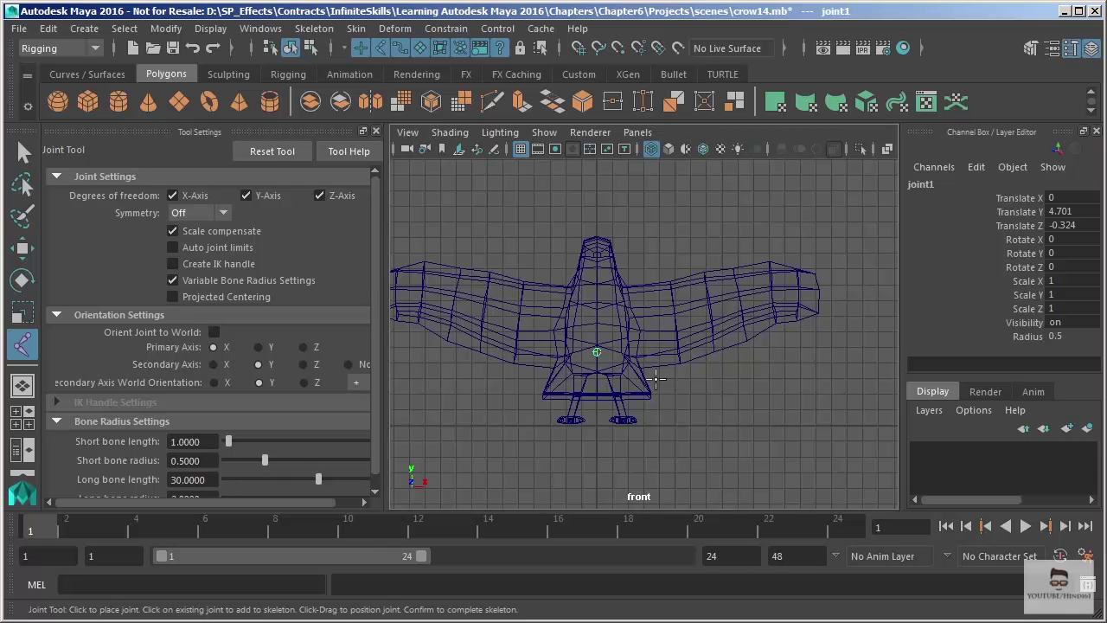
key("space")
key("space")
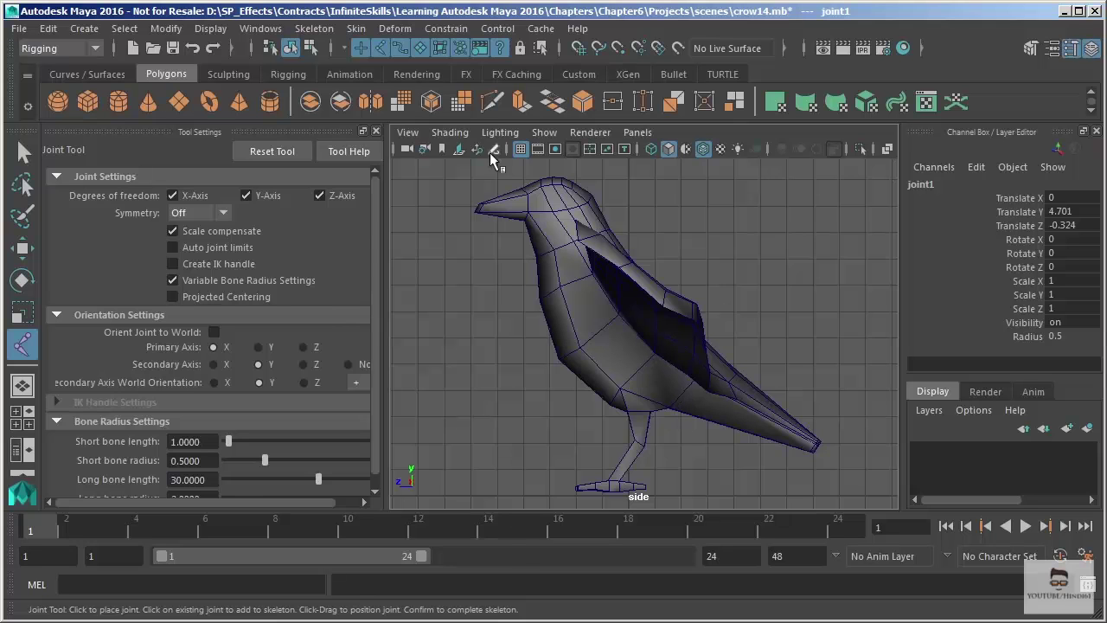
left_click(375, 131)
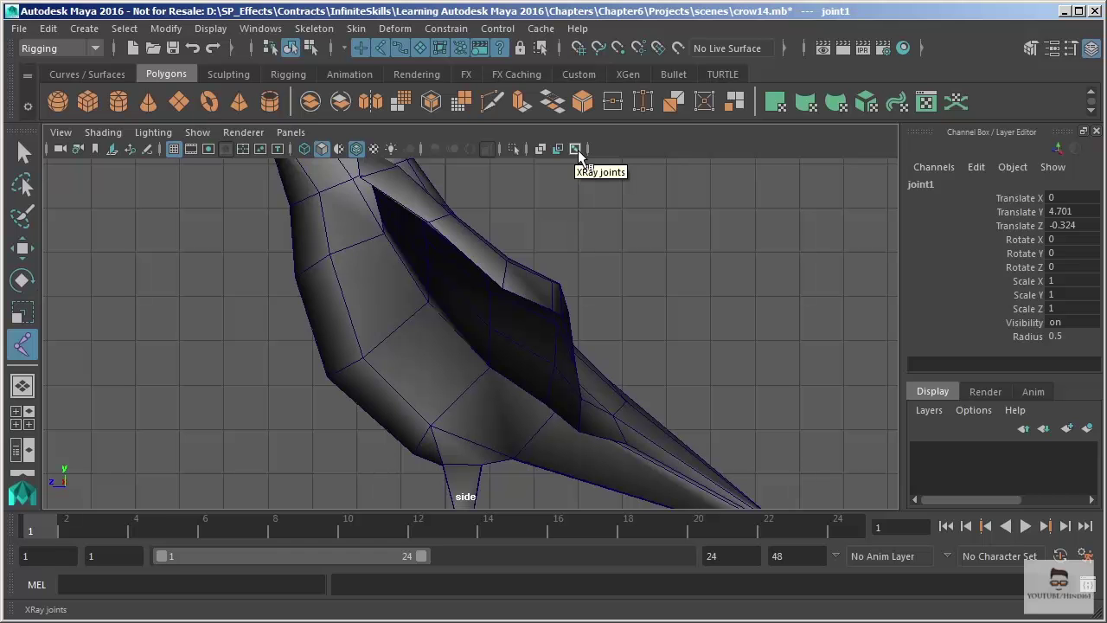
left_click(575, 150)
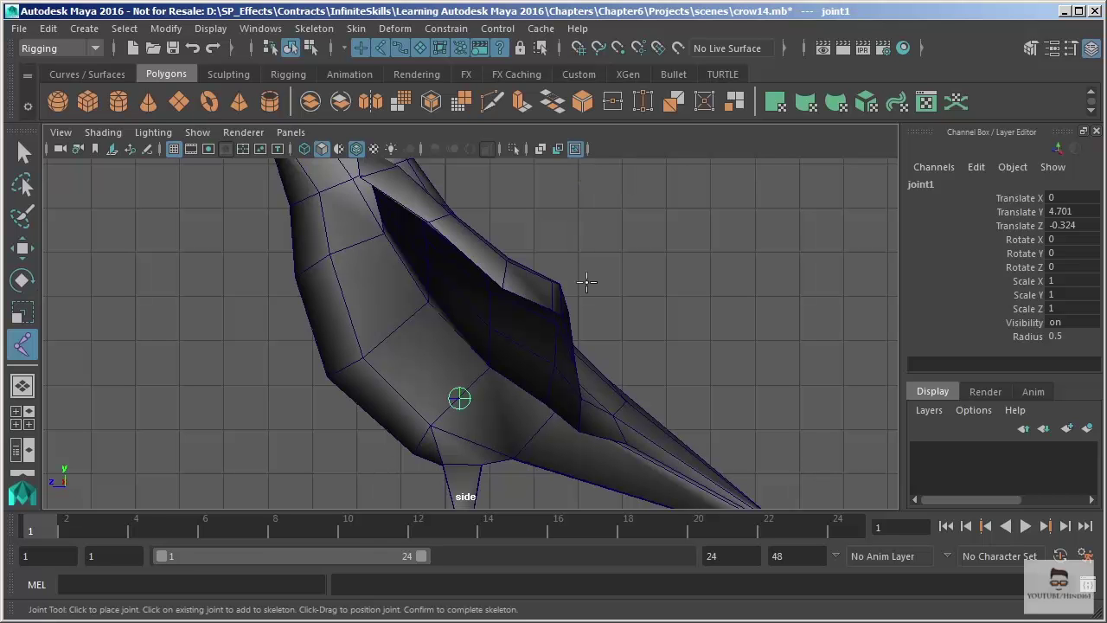
Extend the root joint with three spine joints through the chest and neck to the top of the head, and complete the chain
right_click_drag(704, 323, 594, 242, "alt")
middle_click_drag(594, 241, 621, 230, "alt")
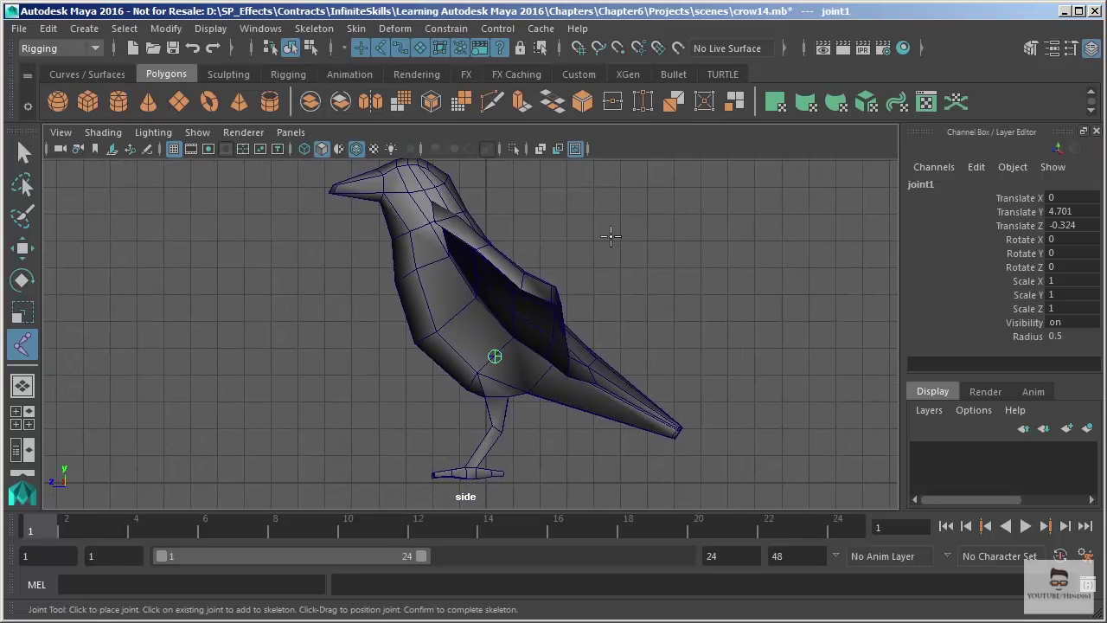
middle_click_drag(606, 236, 596, 253, "alt")
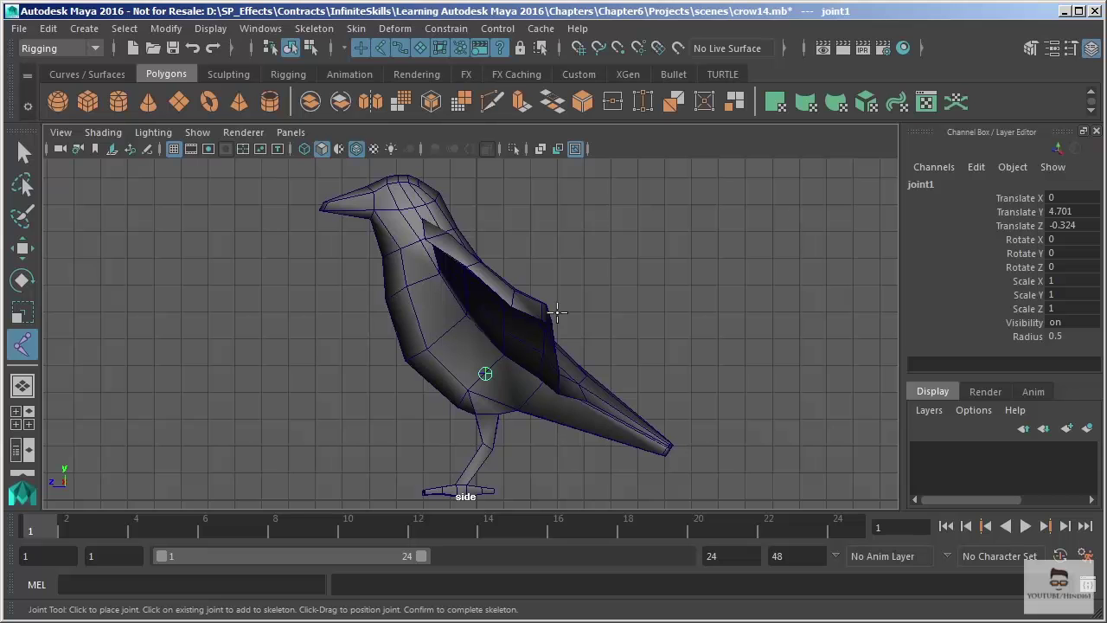
left_click(425, 281)
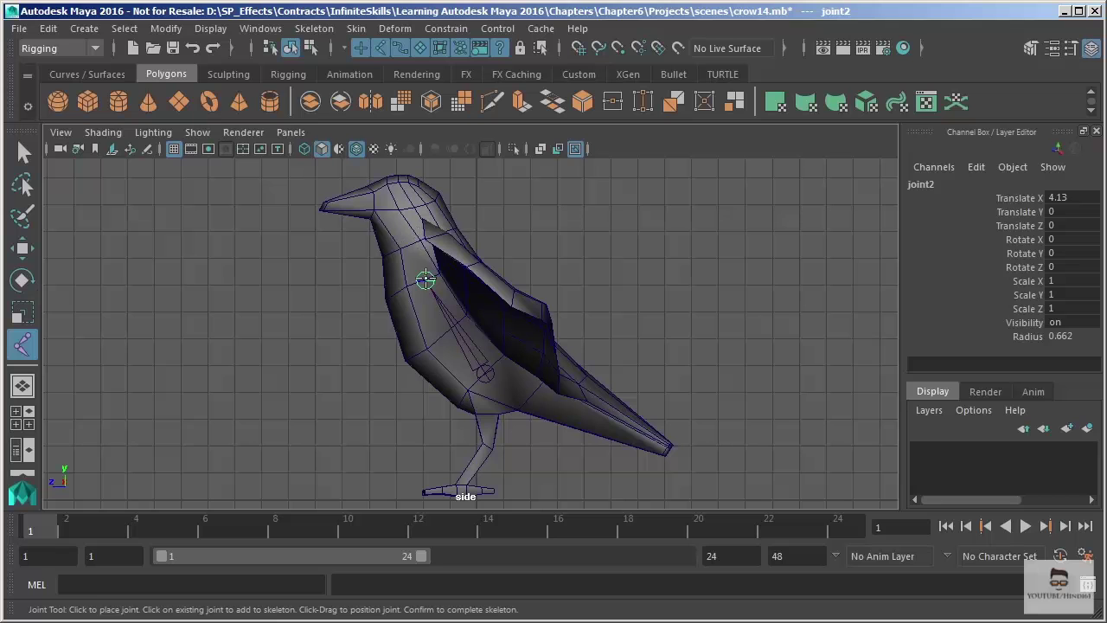
middle_click_drag(420, 279, 446, 300)
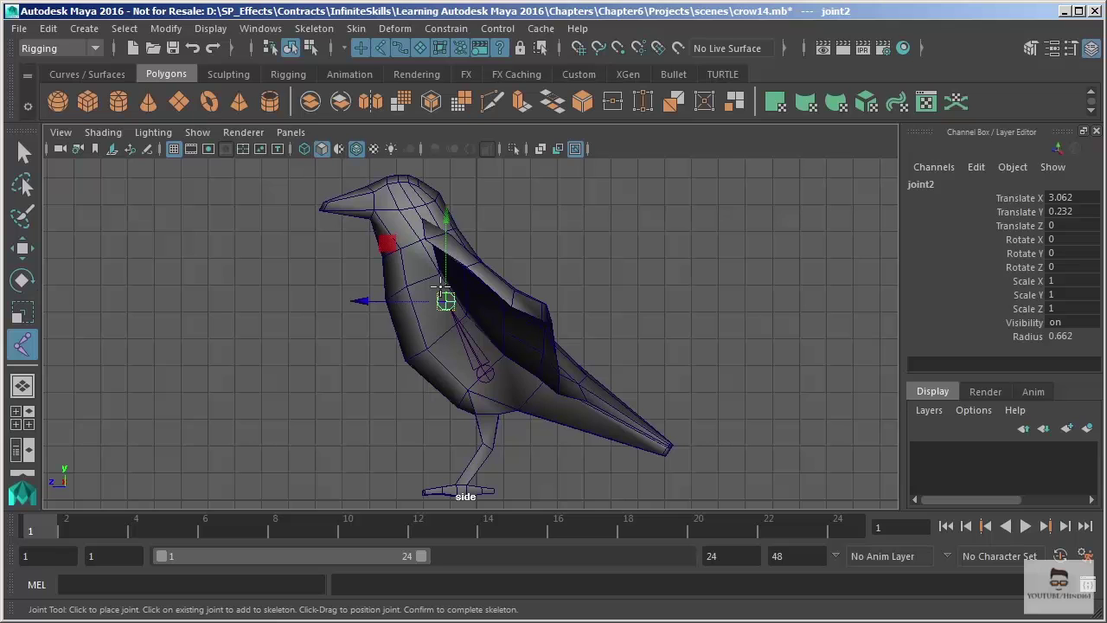
left_click(420, 238)
left_click_drag(420, 238, 422, 237)
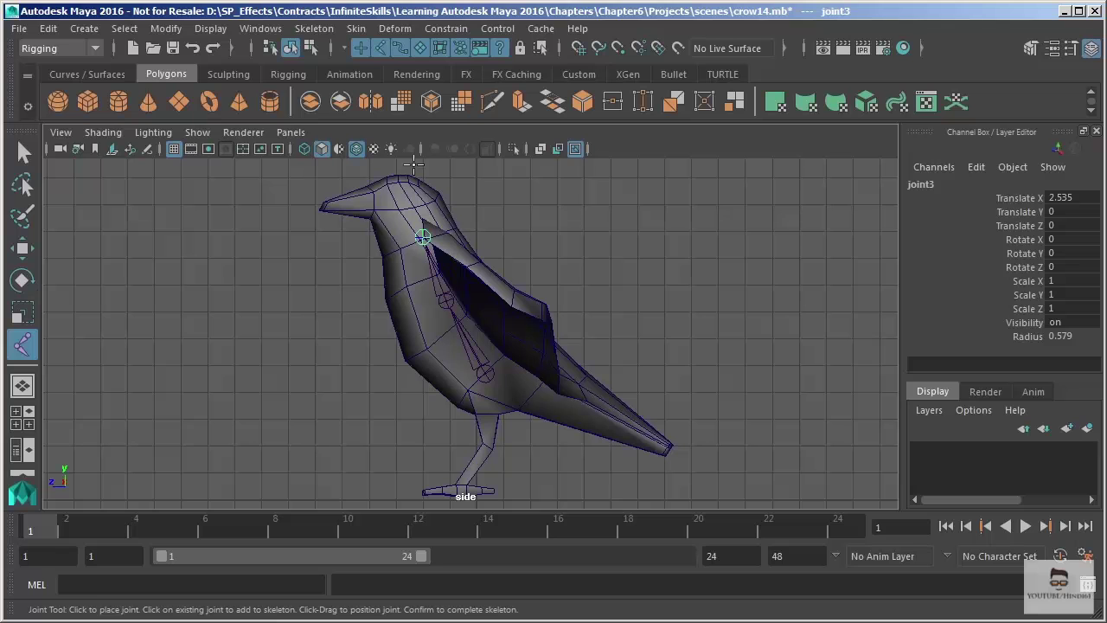
left_click(411, 180)
key("Return")
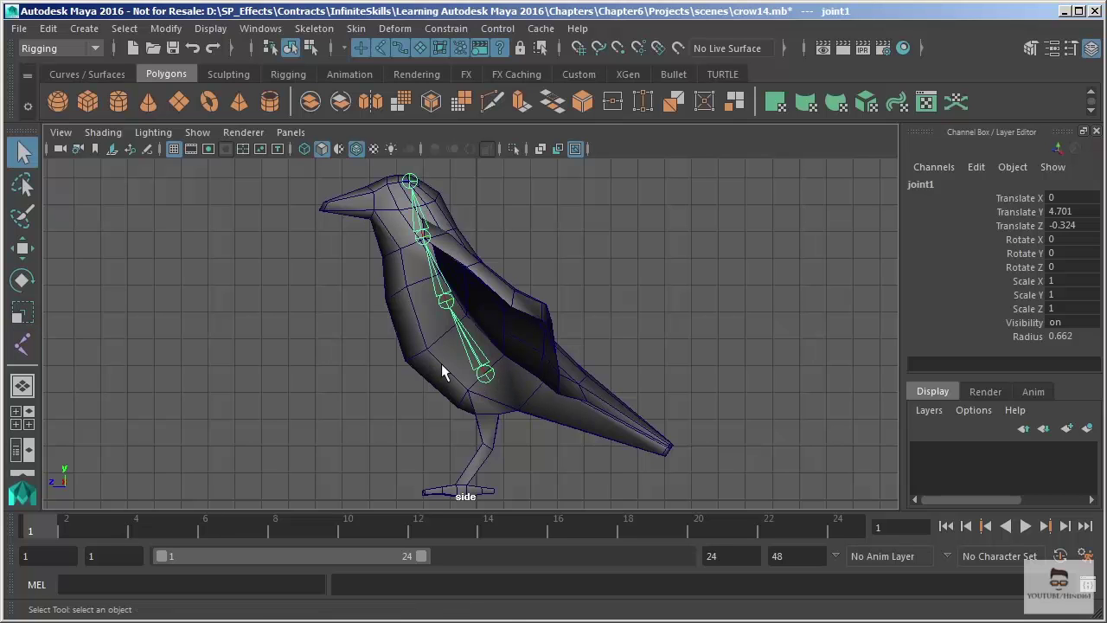
Branch a tail chain off the root joint with one joint at the tail's base and one at its tip
left_click(440, 394)
left_click(495, 371)
left_click(23, 345)
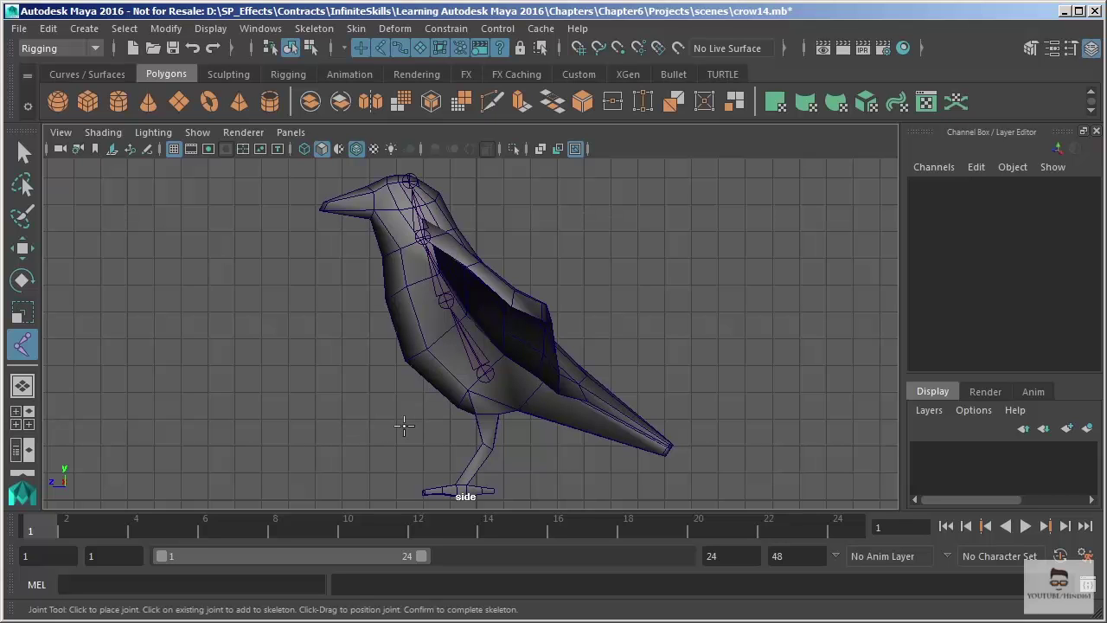
left_click(486, 373)
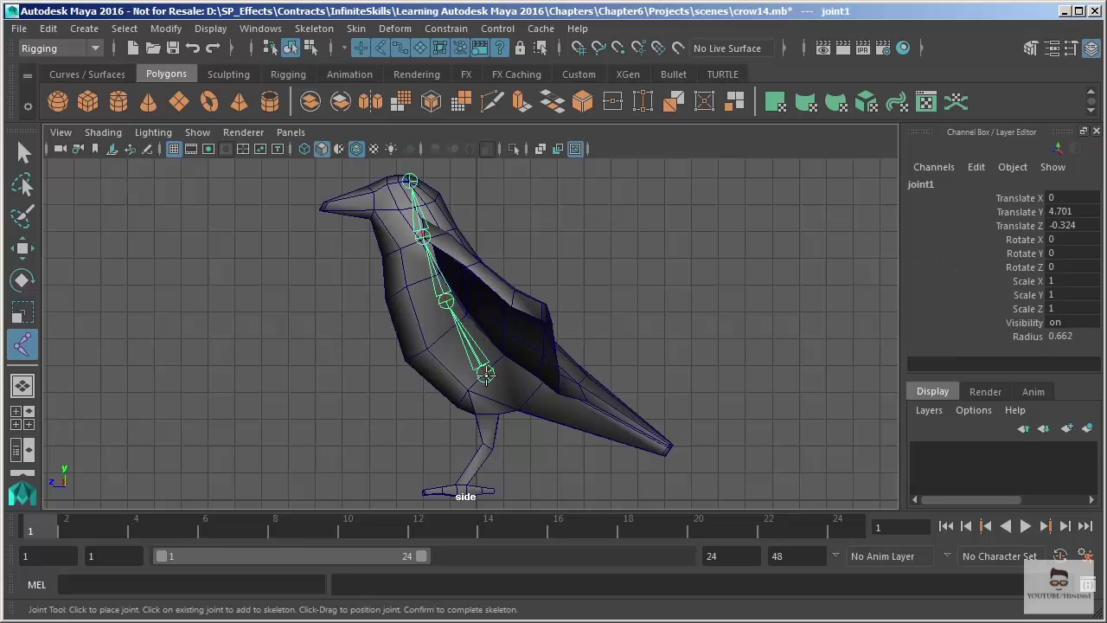
left_click(536, 390)
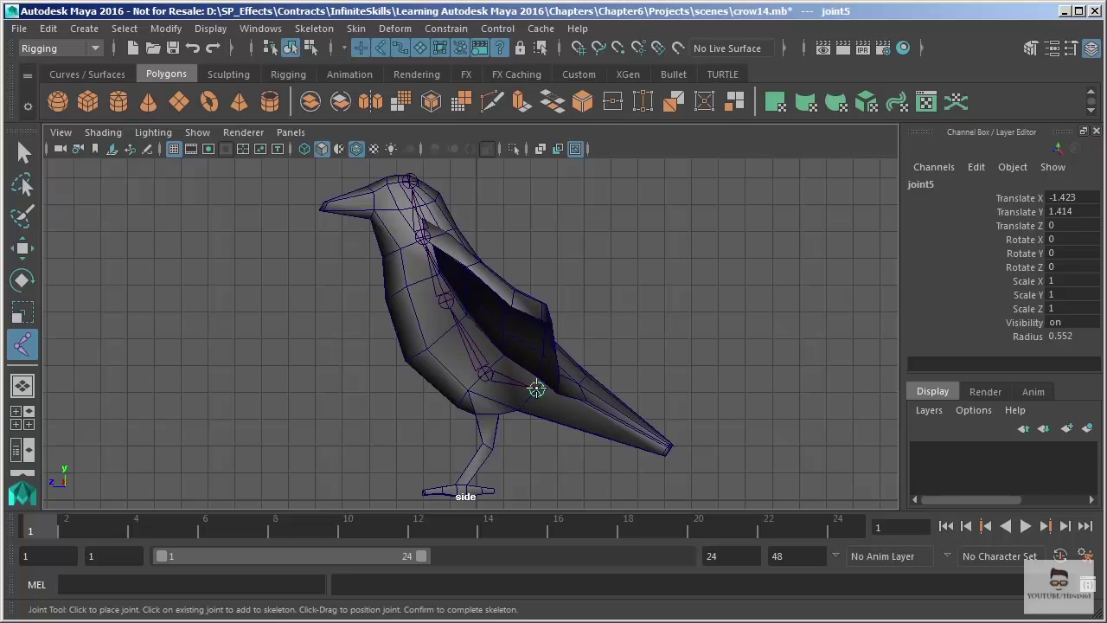
left_click(663, 445)
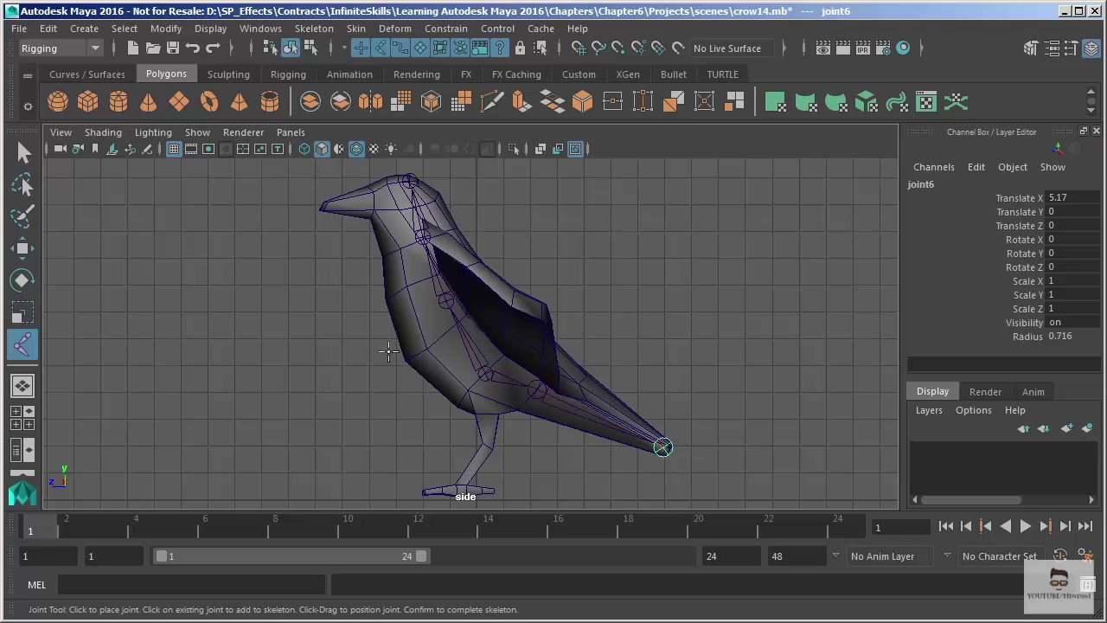
Set the Joint Tool's symmetry to X-Axis, with the side view framed on the crow's legs
double_click(23, 345)
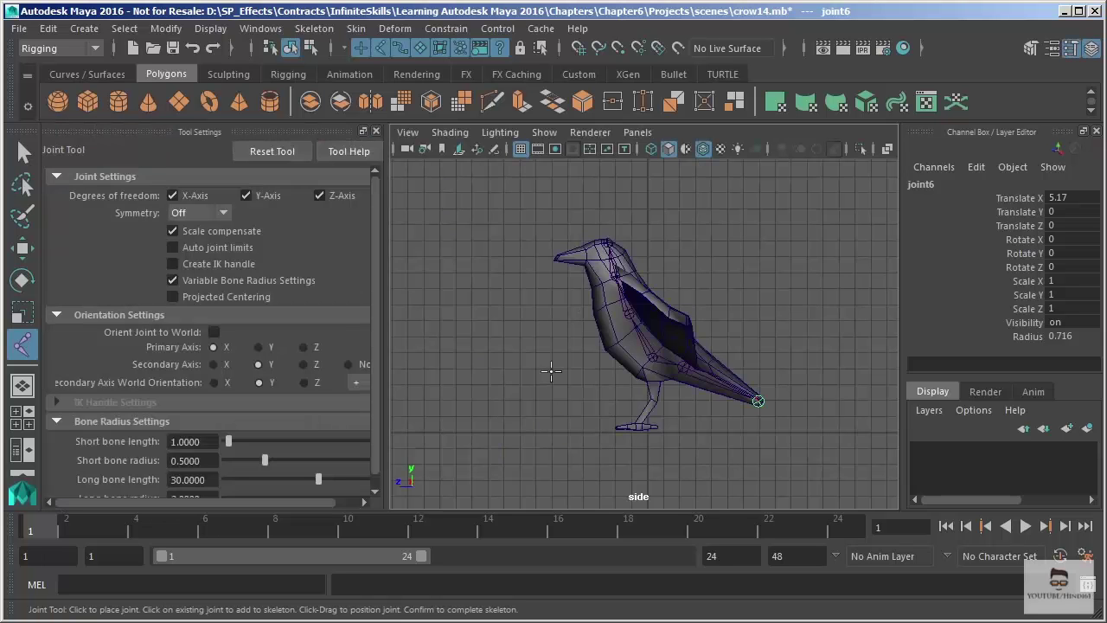
right_click_drag(545, 284, 580, 412, "alt")
middle_click_drag(580, 412, 559, 348, "alt")
right_click_drag(559, 348, 573, 349, "alt")
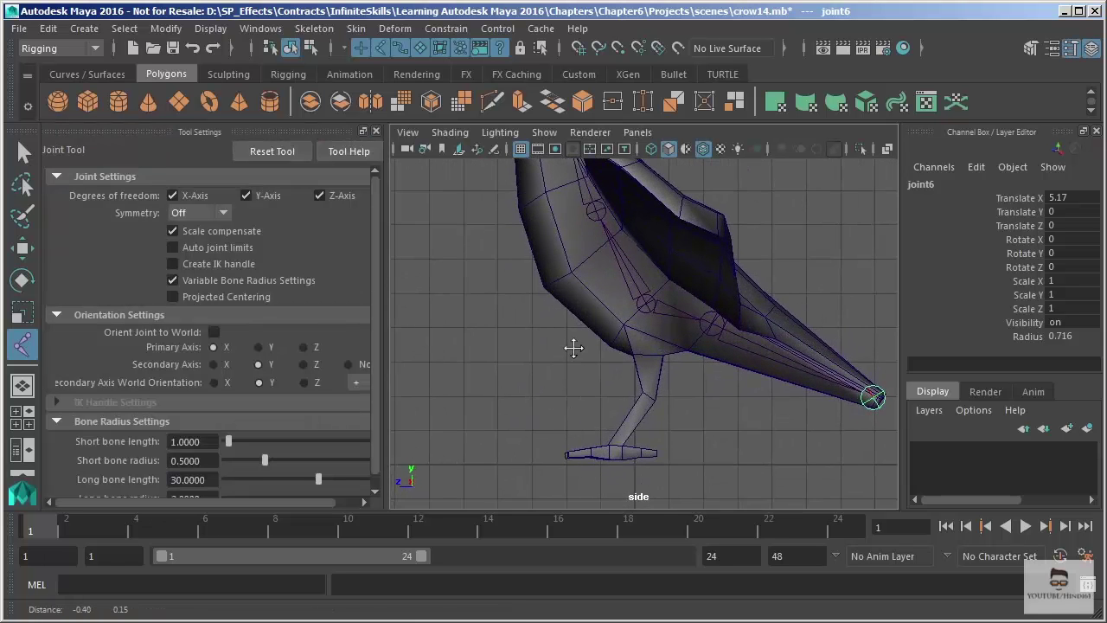
middle_click_drag(574, 348, 586, 356, "alt")
left_click(203, 212)
left_click(195, 252)
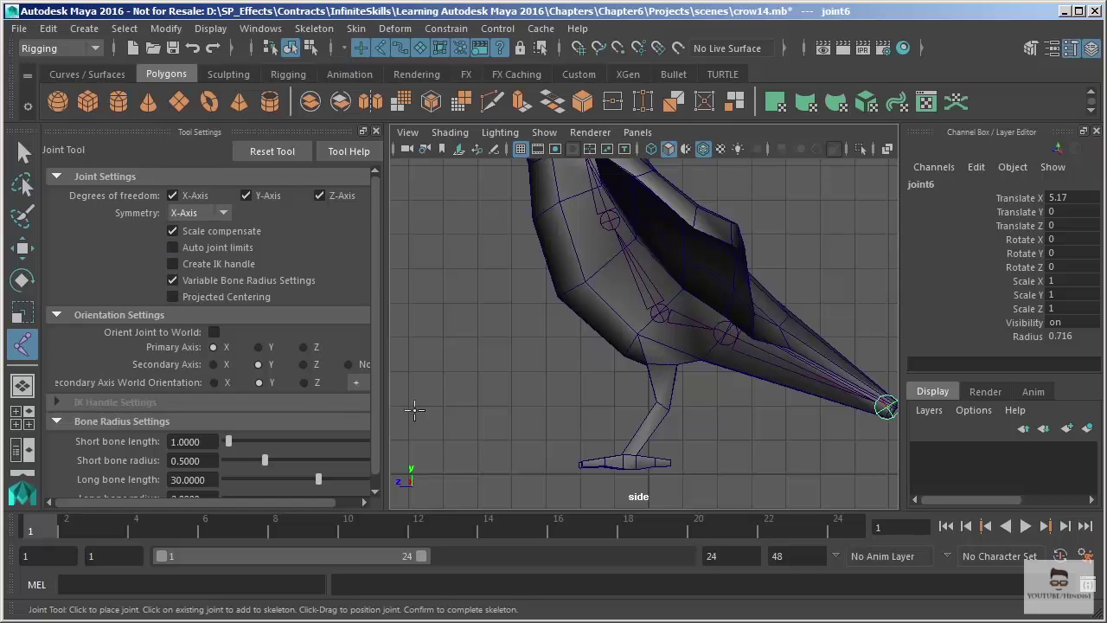
Try to start mirrored leg joints from the root joint, positioning them at the hips in the front view
left_click(659, 314)
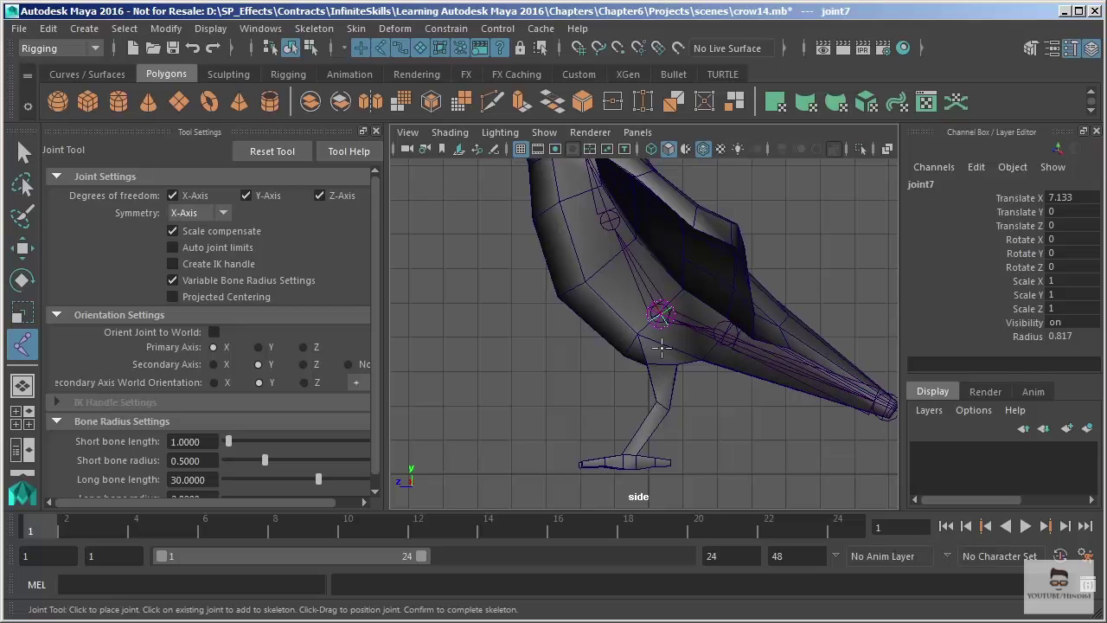
key("space")
key("space")
scroll(545, 309, "up", 5)
middle_click_drag(597, 300, 699, 378)
key("space")
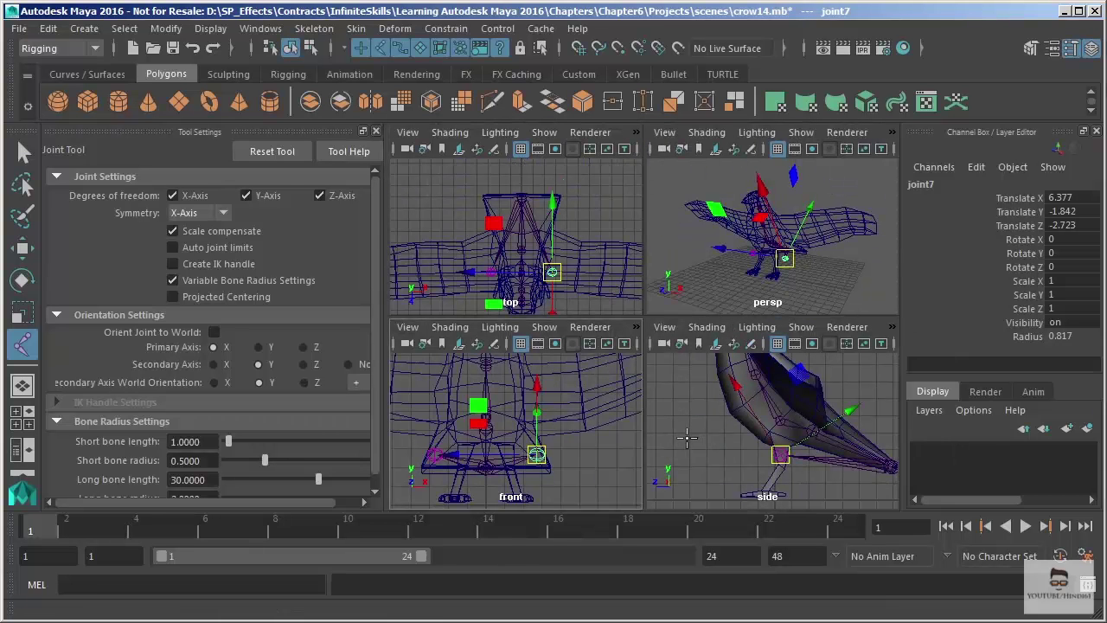
key("space")
mouse_move(534, 343)
middle_mouse_down("alt")
mouse_move(521, 284)
mouse_move(519, 334)
middle_mouse_up("alt")
scroll(517, 303, "up", 3)
key("z")
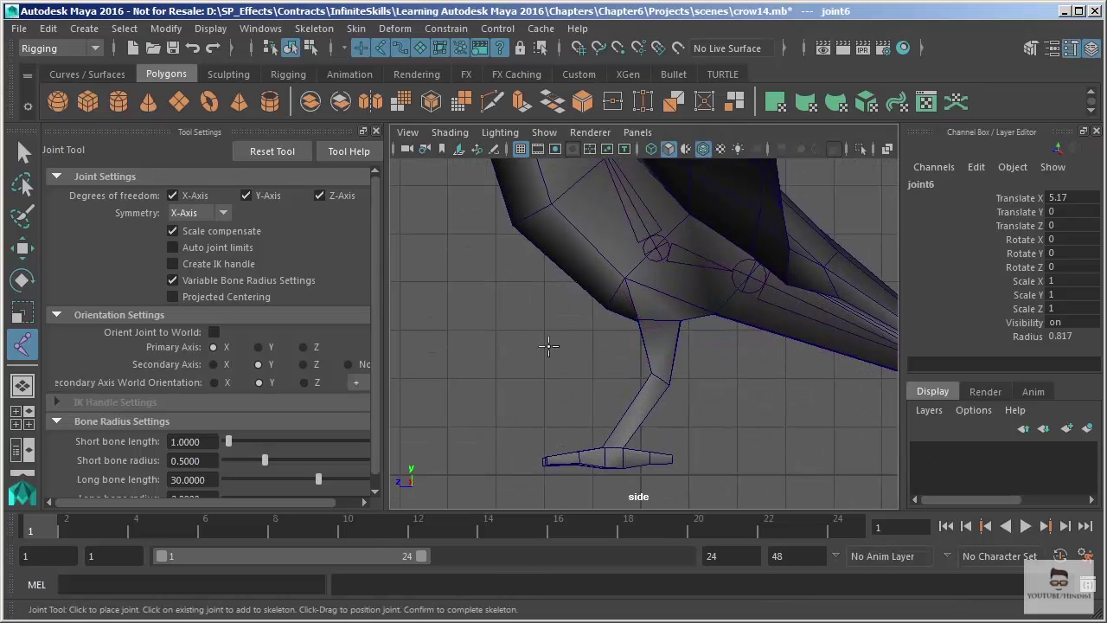
left_click(658, 291)
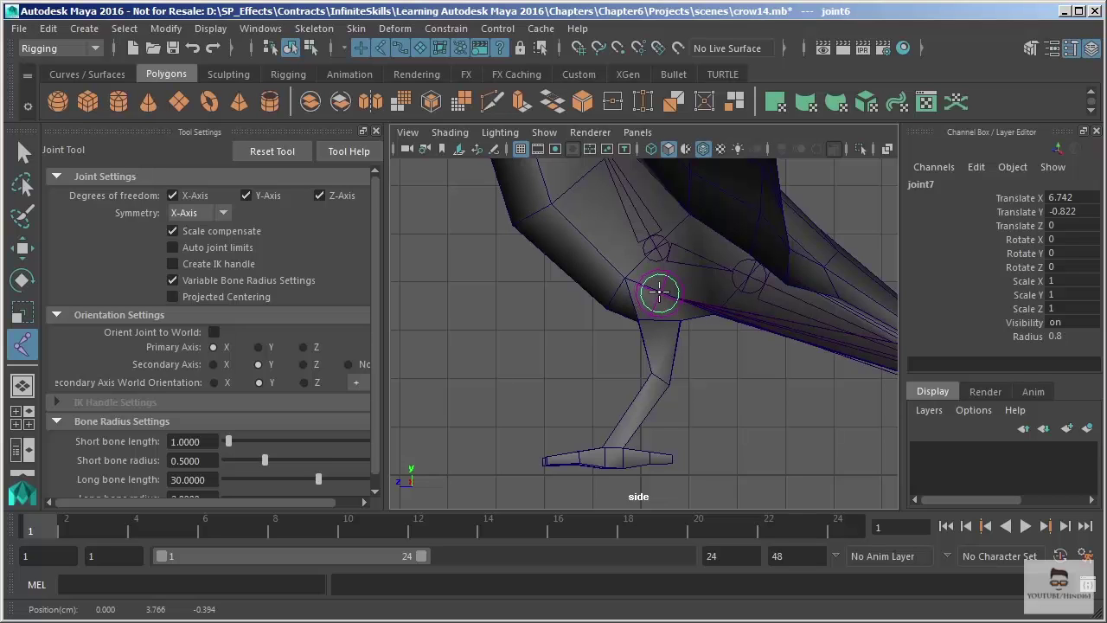
key("ctrl+z")
middle_click_drag(667, 292, 522, 316, "alt")
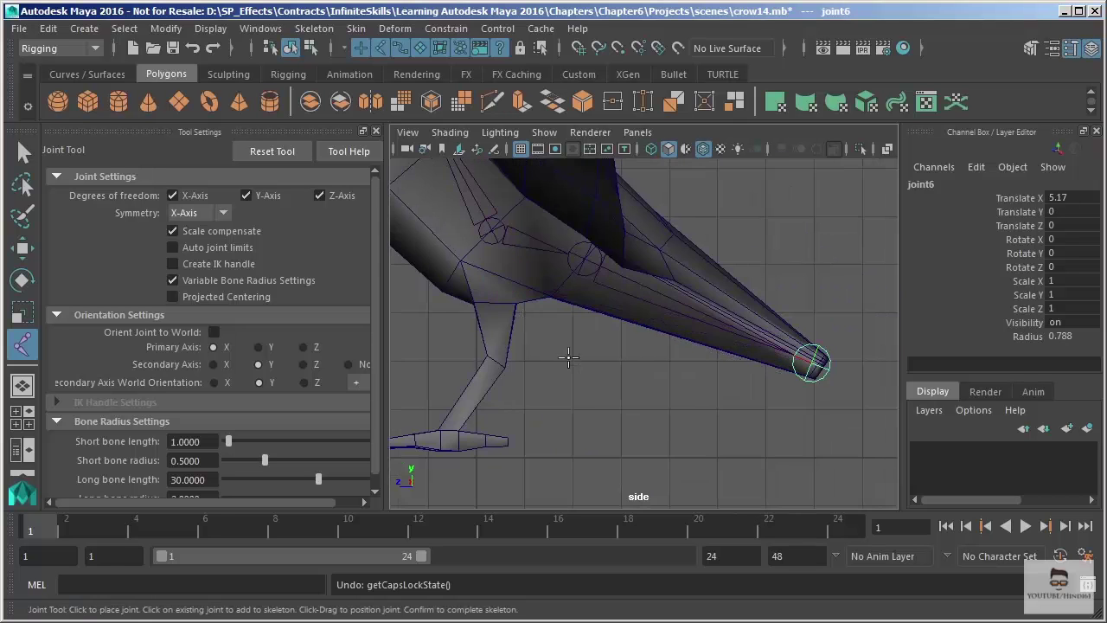
middle_click_drag(568, 357, 690, 372, "alt")
key("Return")
Start mirrored leg chains from the root joint, positioning the hip joint at the top of the leg in the side and front views
key("q")
middle_click_drag(608, 272, 557, 272, "alt")
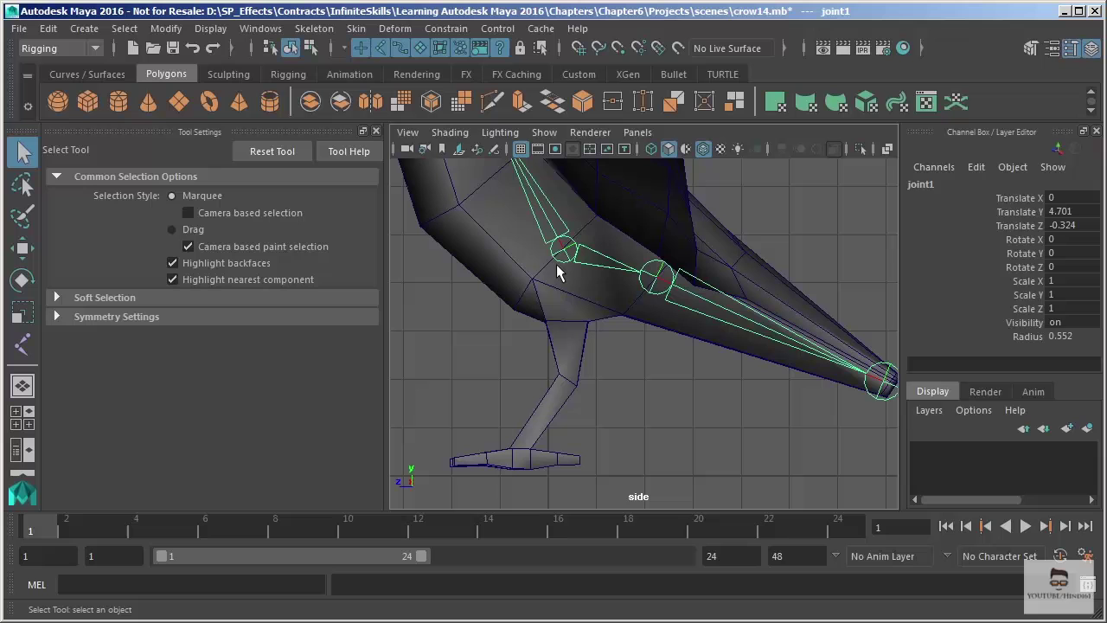
left_click(577, 329)
left_click(23, 343)
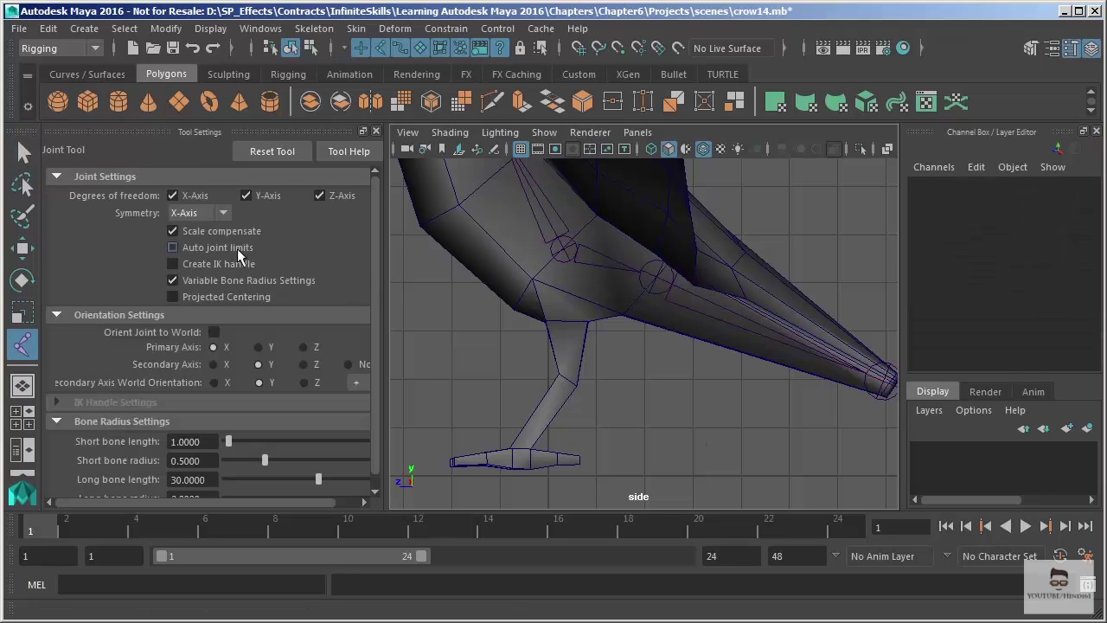
left_click(560, 255)
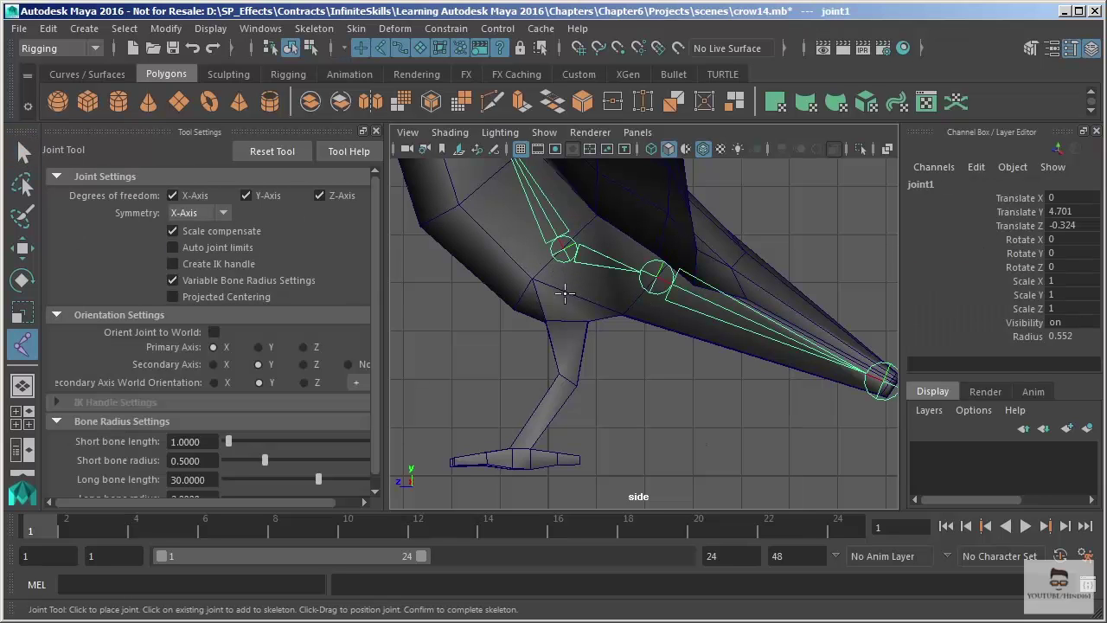
mouse_move(564, 295)
left_mouse_down()
mouse_move(602, 377)
mouse_move(571, 292)
mouse_move(568, 318)
mouse_move(569, 307)
left_mouse_up()
key("space")
Extend the mirrored leg chains in the side view with a joint at the knee and another at the ankle
key("space")
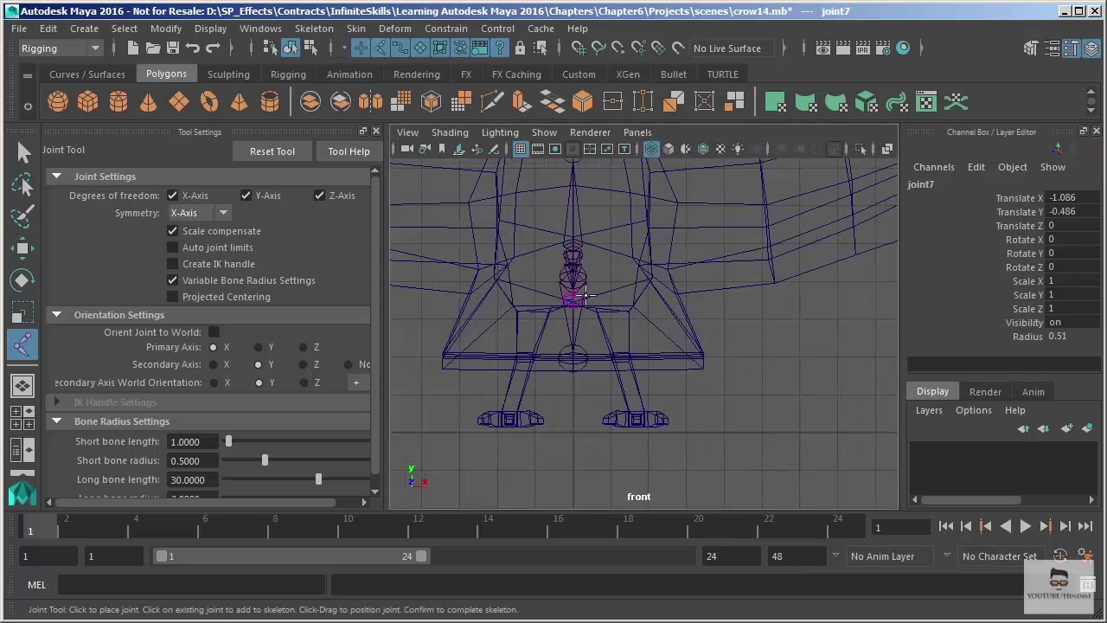
middle_click_drag(575, 294, 618, 306)
key("space")
key("space")
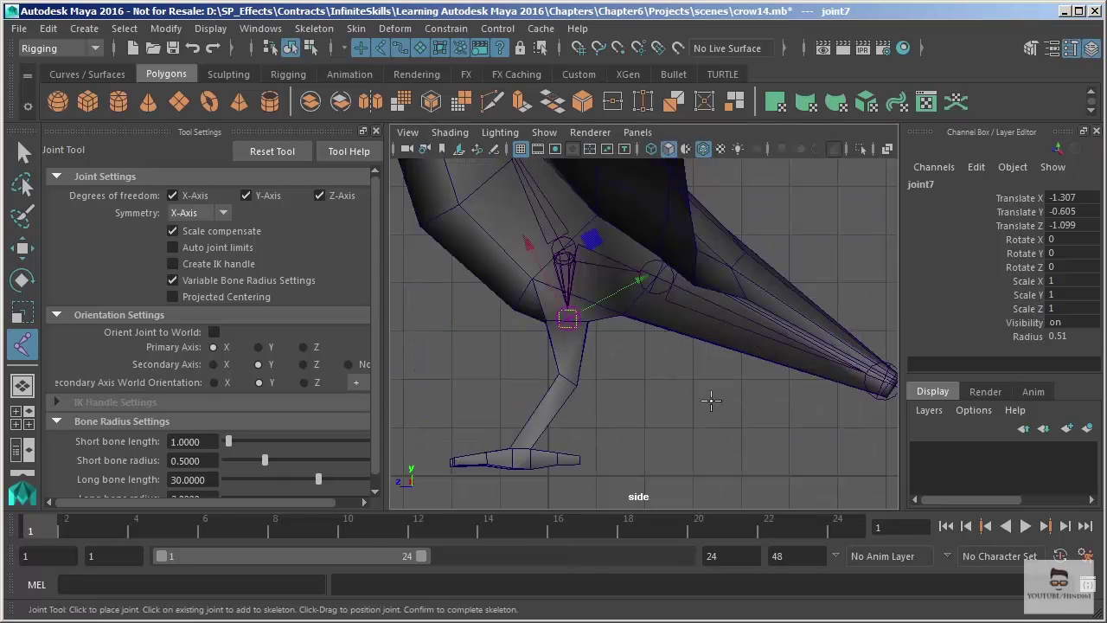
left_click(571, 377)
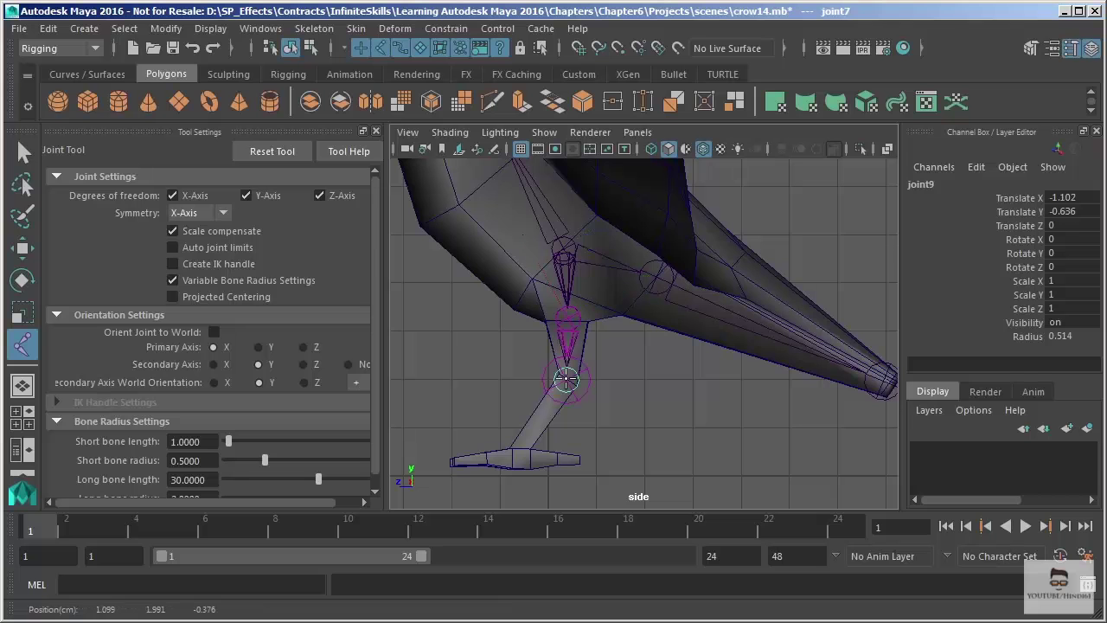
left_click(515, 458)
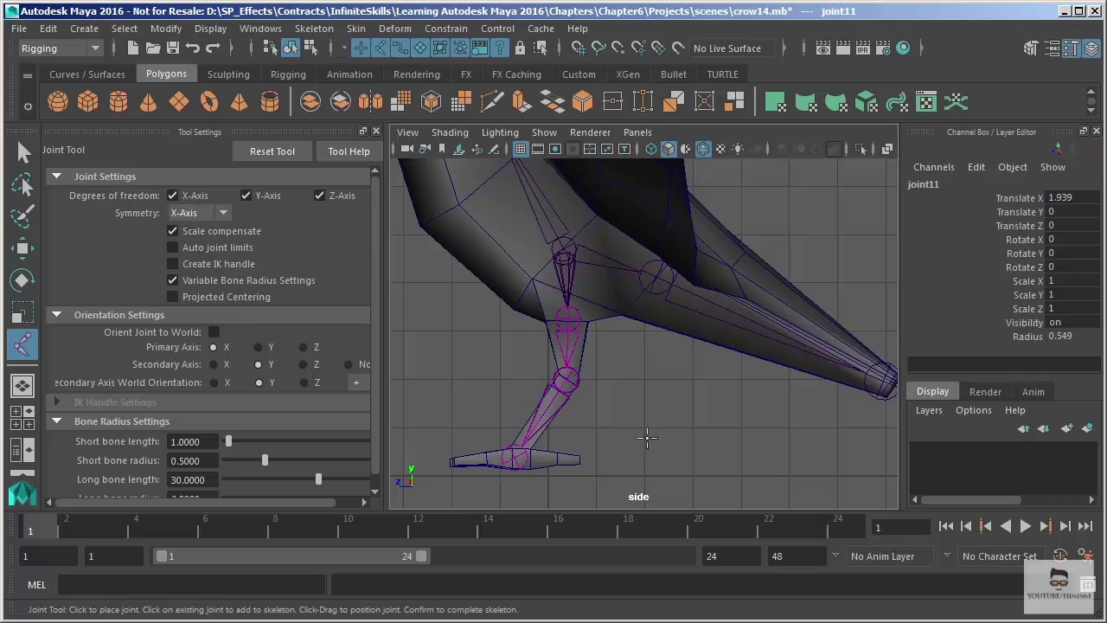
key("space")
key("space")
left_click_drag(663, 362, 689, 388, "alt")
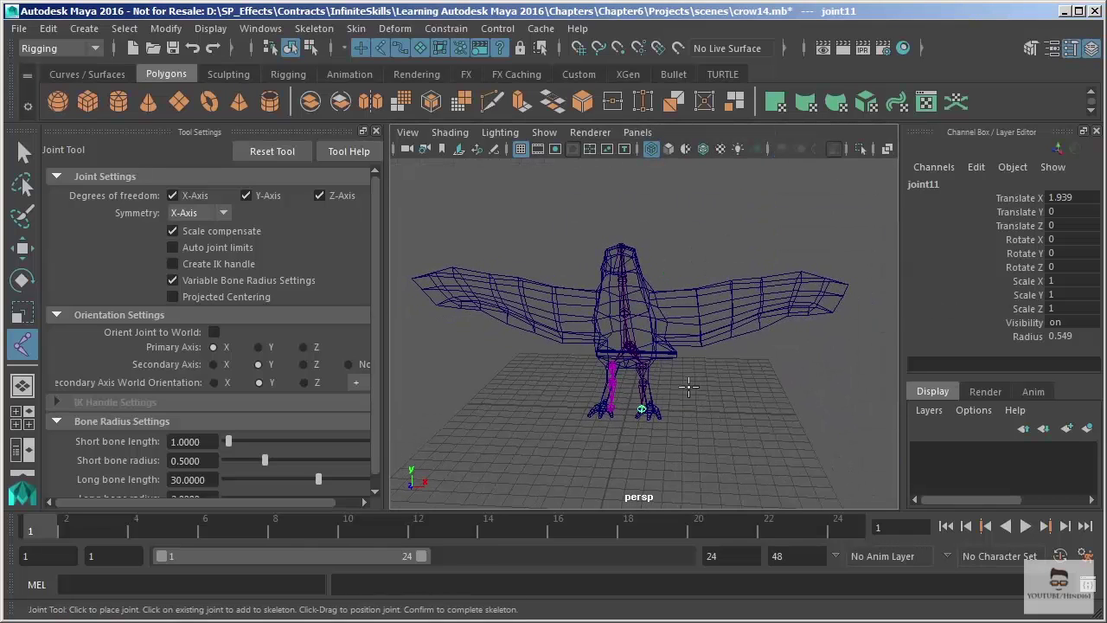
Start mirrored wing chains from the chest joint in the front view, placing the first joint where the wing meets the body
key("space")
key("space")
middle_click_drag(649, 216, 544, 410, "alt")
right_click_drag(800, 286, 739, 314, "alt")
middle_click_drag(734, 305, 683, 275, "alt")
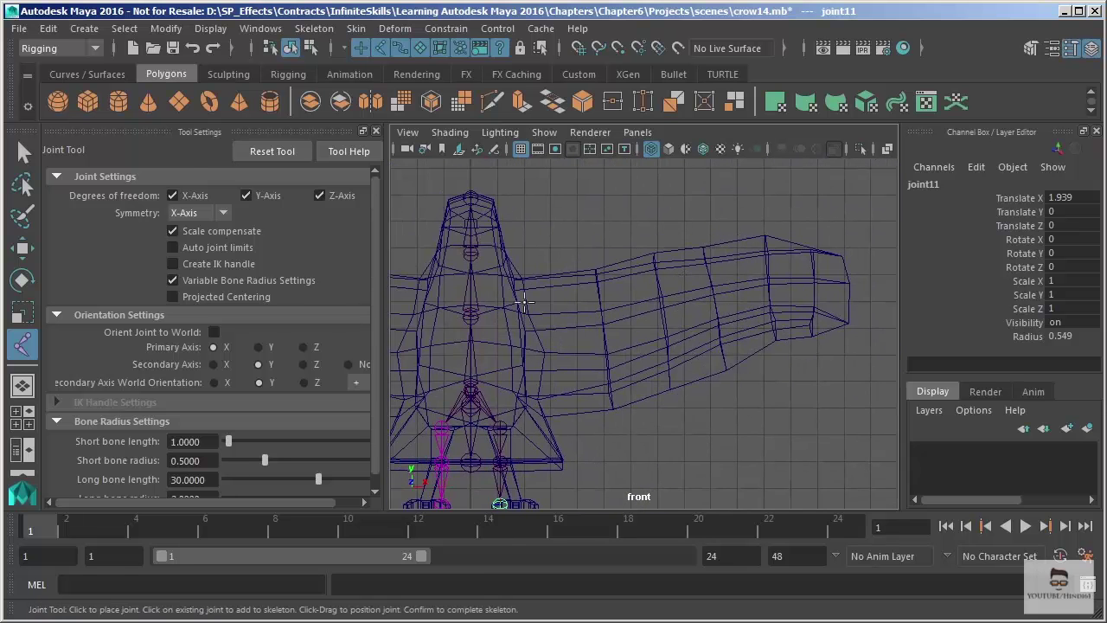
left_click(21, 154)
left_click(542, 225)
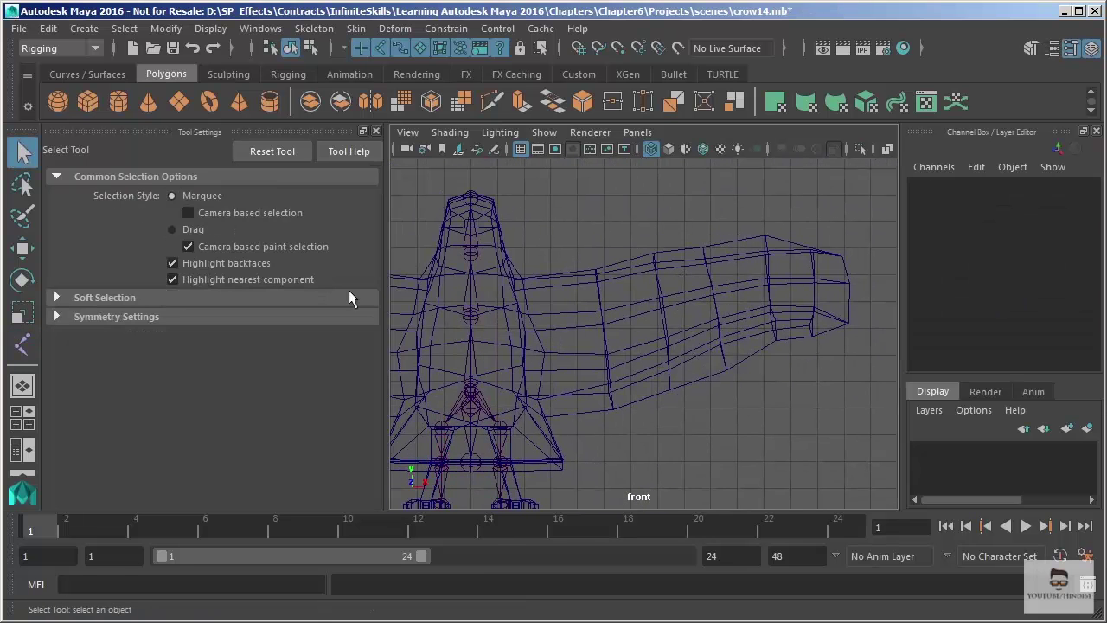
left_click(23, 344)
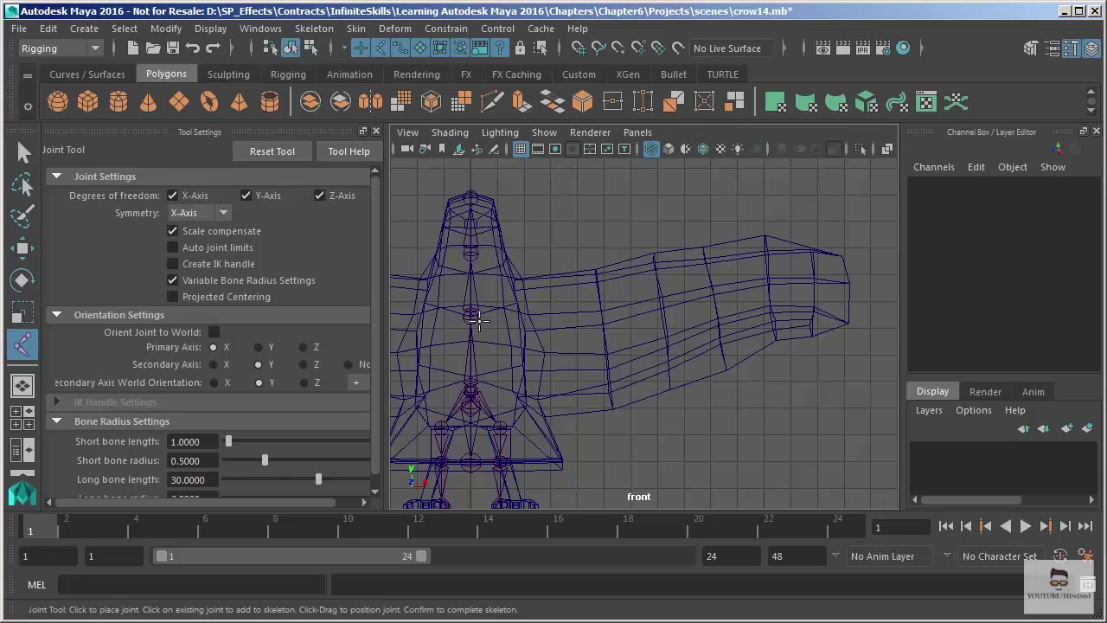
left_click(474, 317)
left_click(470, 253)
left_click(471, 199)
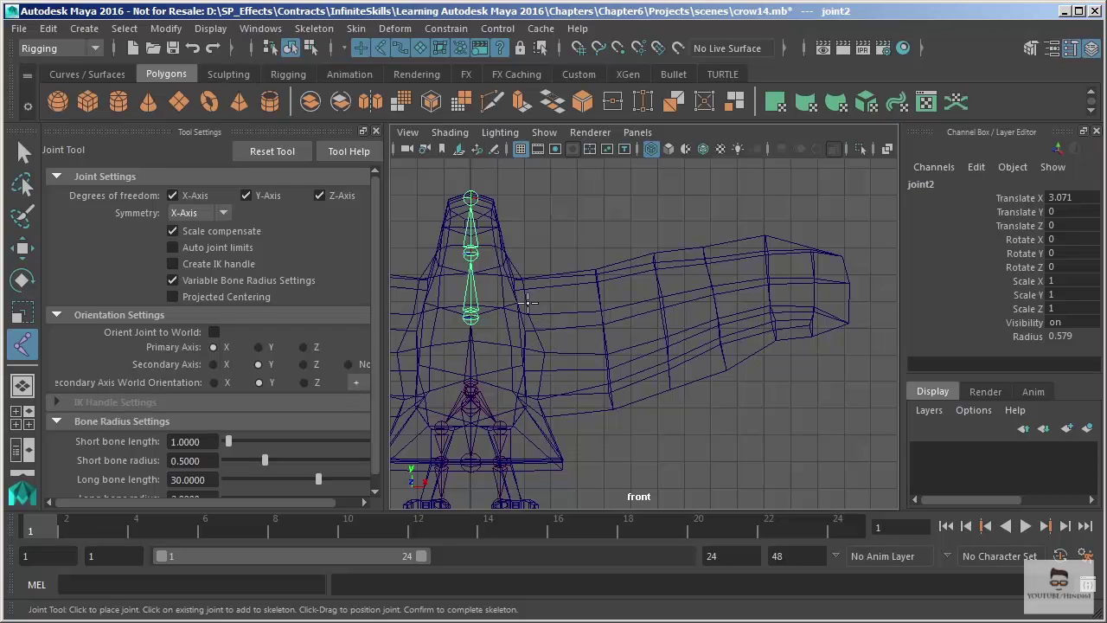
left_click(526, 305)
Extend the mirrored wing chains with five joints along the wing's edge loops to near the tip, and complete the chain
mouse_move(628, 307)
middle_mouse_down("alt")
mouse_move(694, 302)
mouse_move(647, 313)
middle_mouse_up("alt")
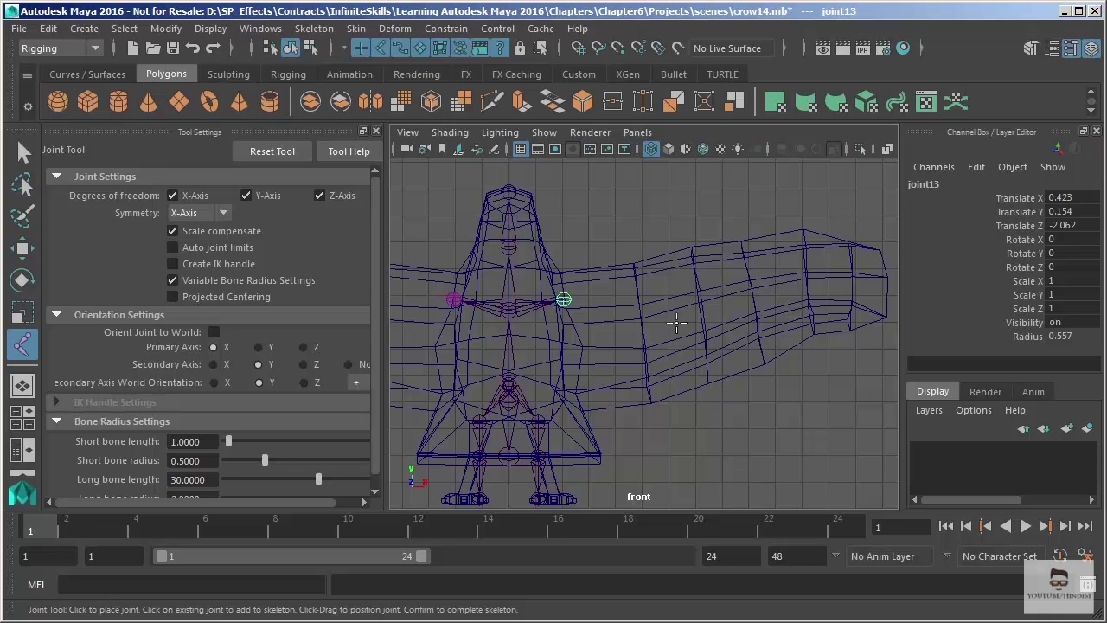
left_click(638, 294)
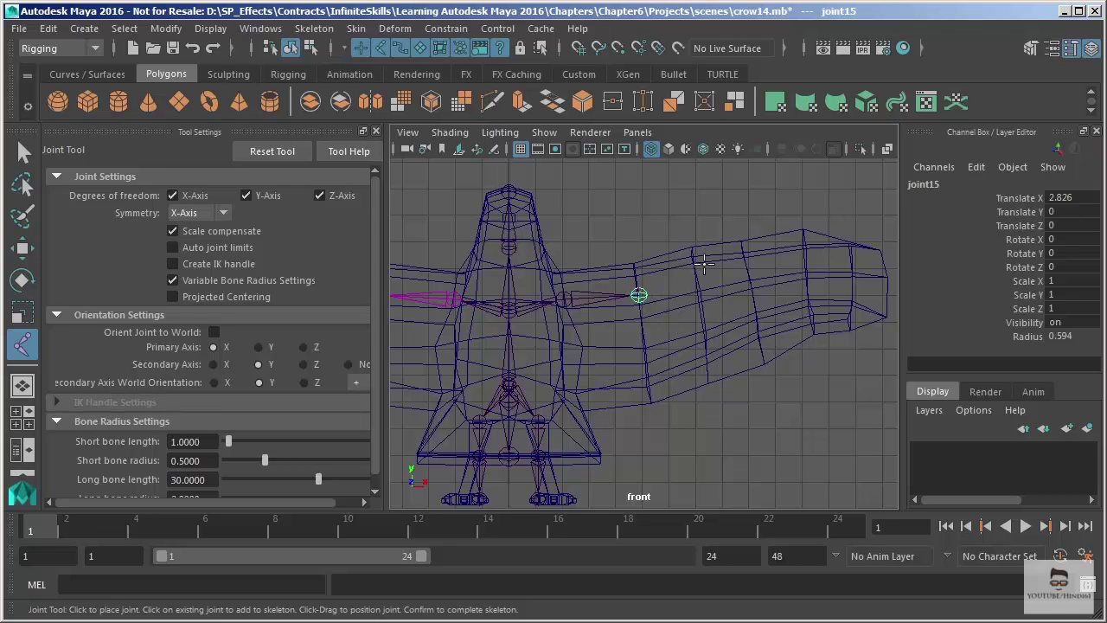
left_click(697, 271)
left_click(744, 258)
left_click(804, 249)
left_click(849, 248)
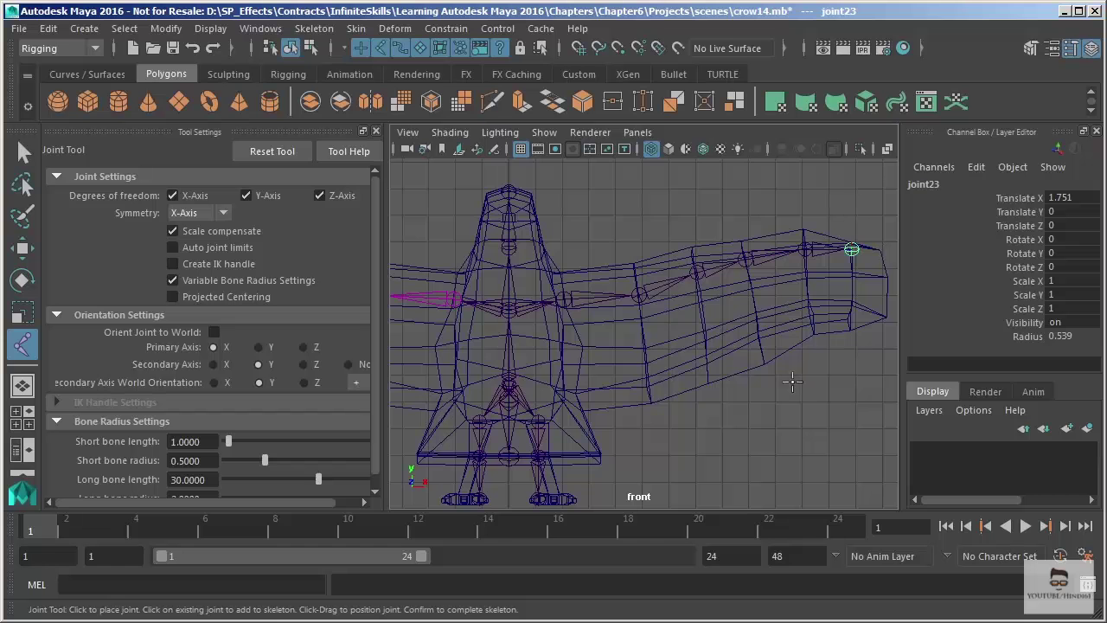
middle_click_drag(761, 346, 723, 303, "alt")
key("q")
Examine the placement of the mirrored wing joints in the side and perspective views
right_click_drag(723, 303, 781, 366, "alt")
key("space")
key("space")
middle_click_drag(683, 310, 803, 516, "alt")
middle_click_drag(537, 165, 686, 307, "alt")
key("space")
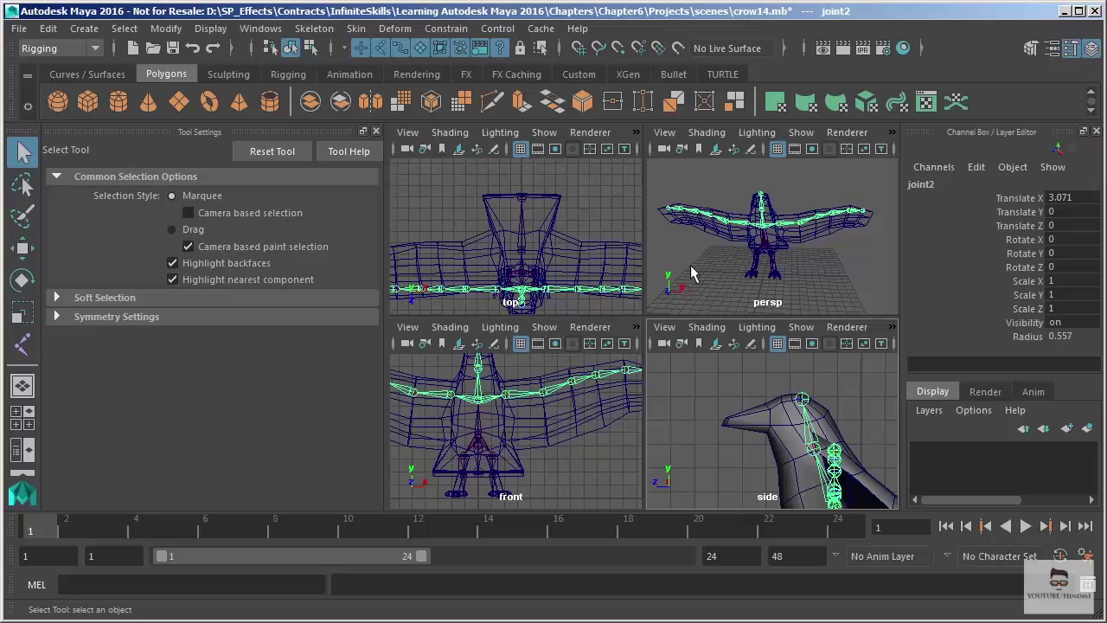
key("space")
left_click_drag(631, 285, 612, 264, "alt")
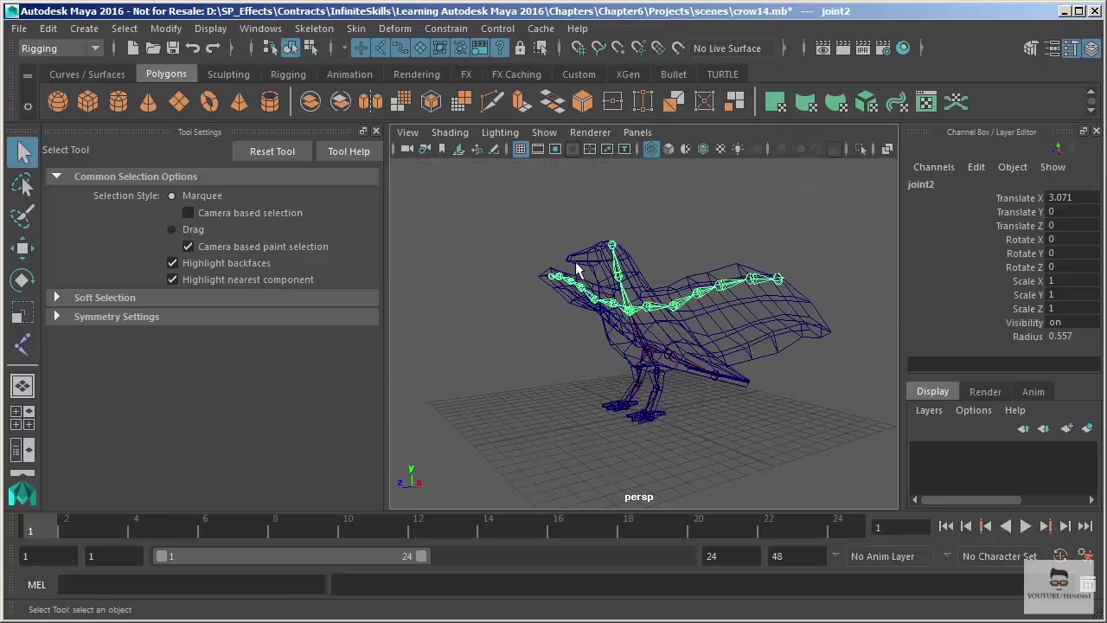
left_click_drag(559, 310, 673, 346, "alt")
Inspect the mirrored knee joint's constrained channels, with the Move Tool active and the front view framed on the legs
key("space")
key("space")
middle_click_drag(610, 294, 677, 266, "alt")
scroll(692, 388, "up", 5)
left_click(717, 294)
middle_click_drag(712, 302, 697, 266, "alt")
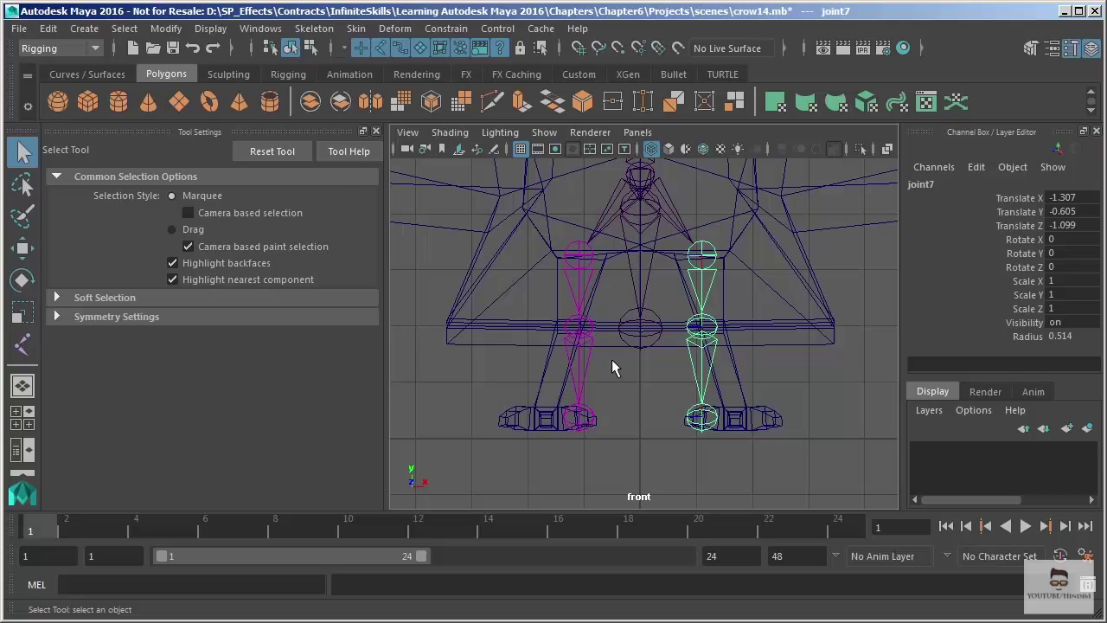
key("w")
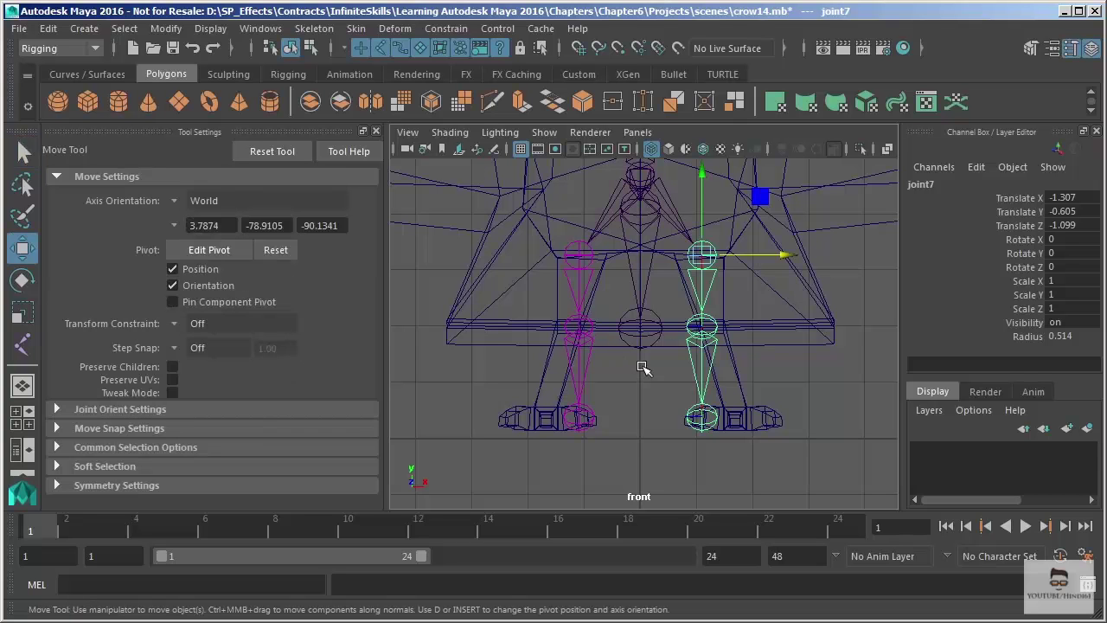
left_click(596, 343)
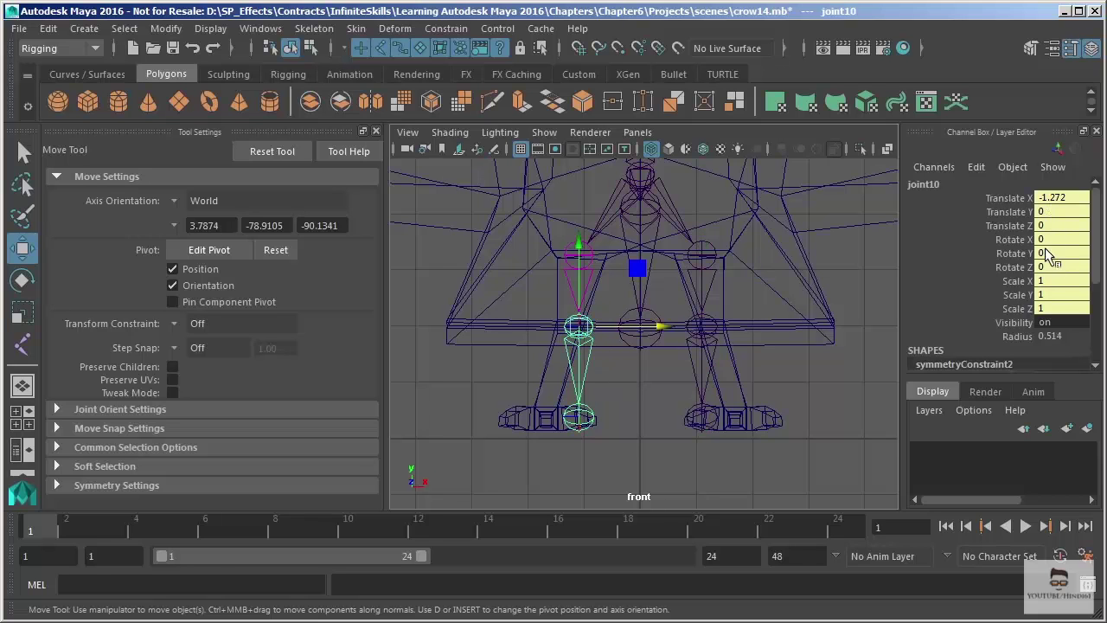
mouse_move(1049, 309)
Move the knee joint outward to about -0.2 Translate Z and the ankle joint to about -0.432 to fit the leg
left_click(693, 363)
left_click(695, 361)
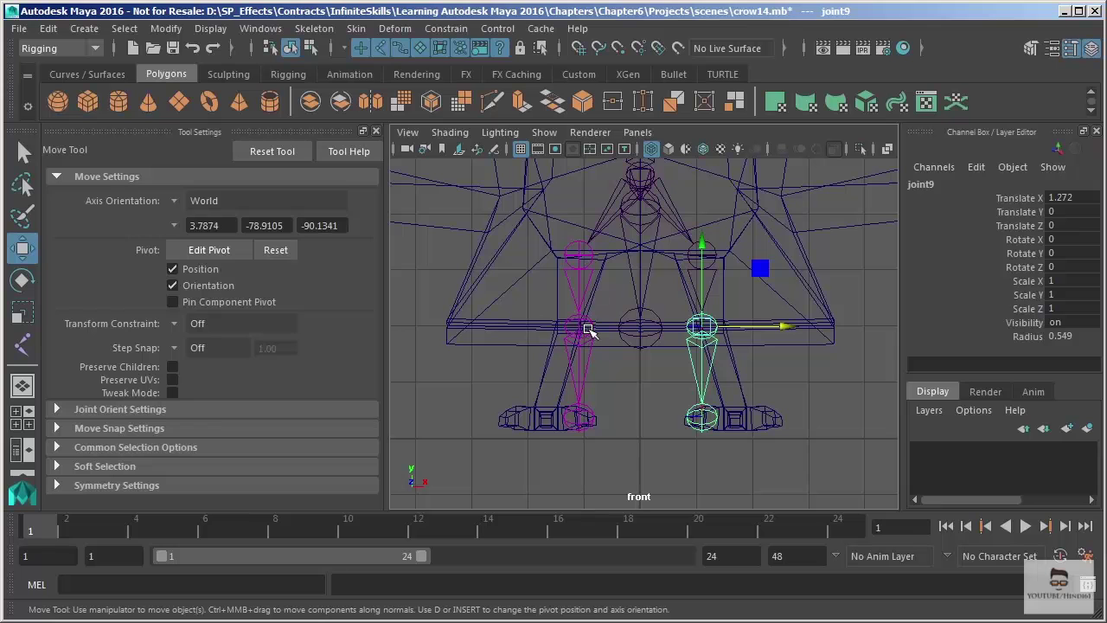
left_click_drag(786, 325, 797, 327)
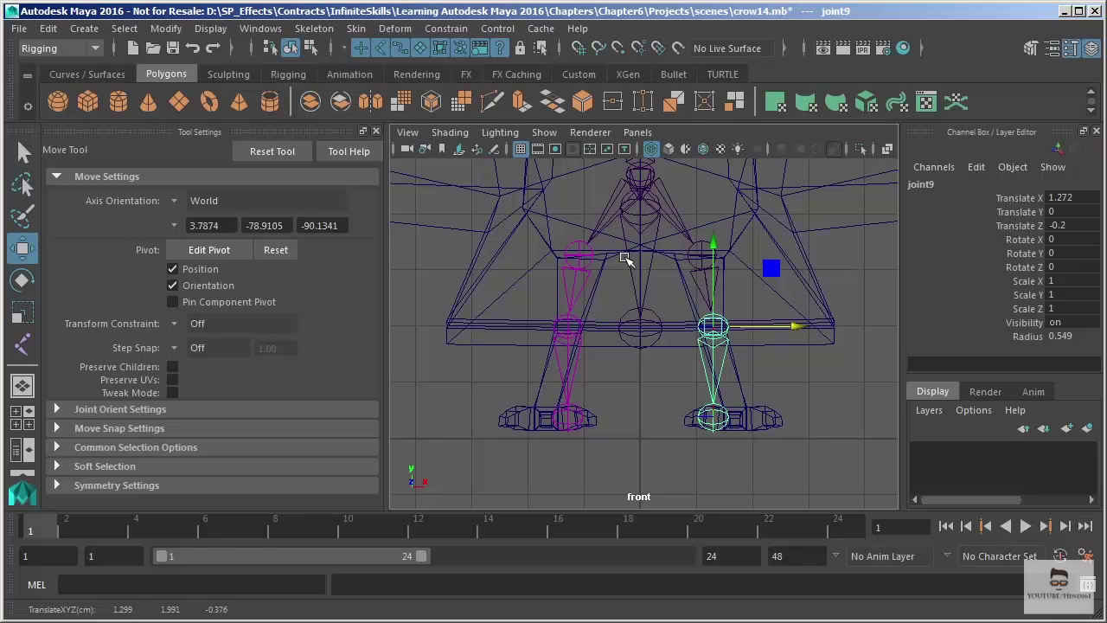
key("Down")
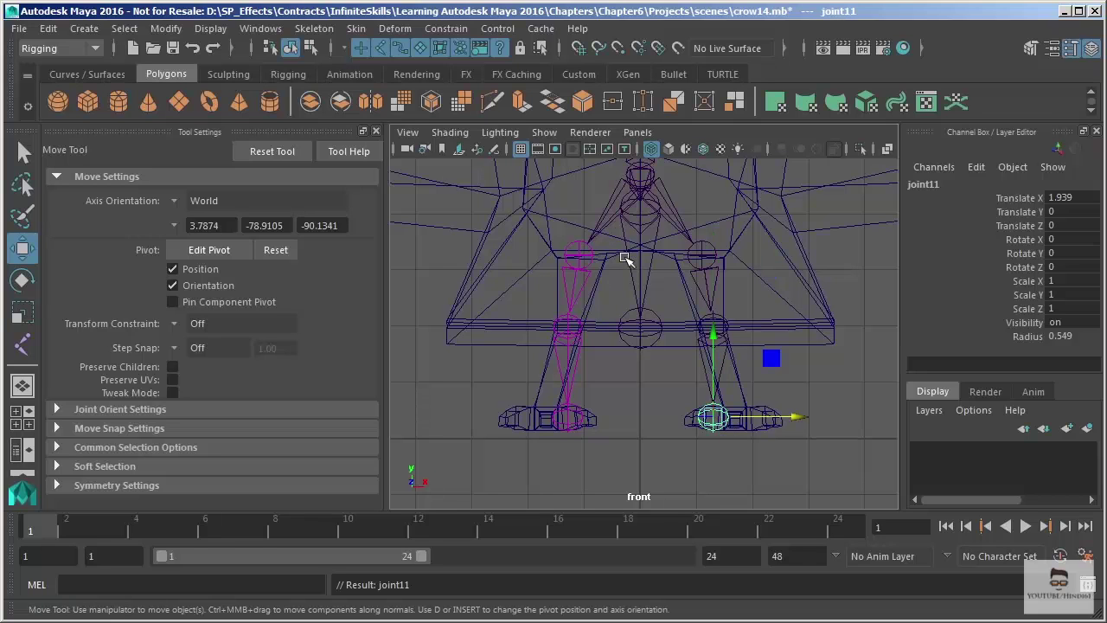
left_click_drag(798, 420, 822, 419)
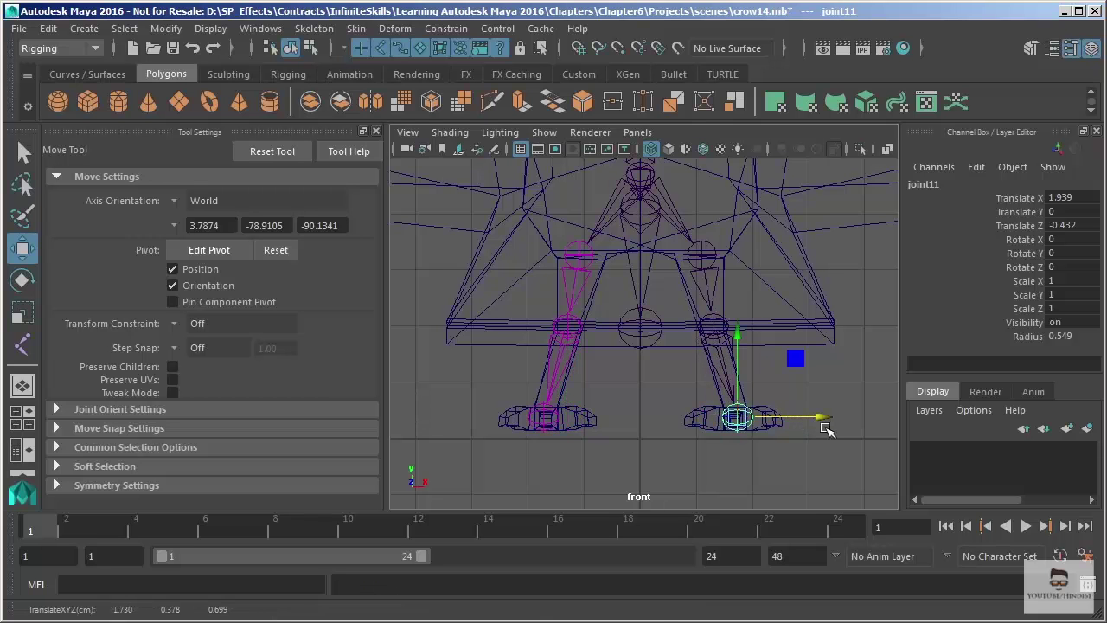
Display the perspective view shaded, with the joints drawn through the crow's mesh
key("space")
key("space")
scroll(670, 245, "up", 6)
key("5")
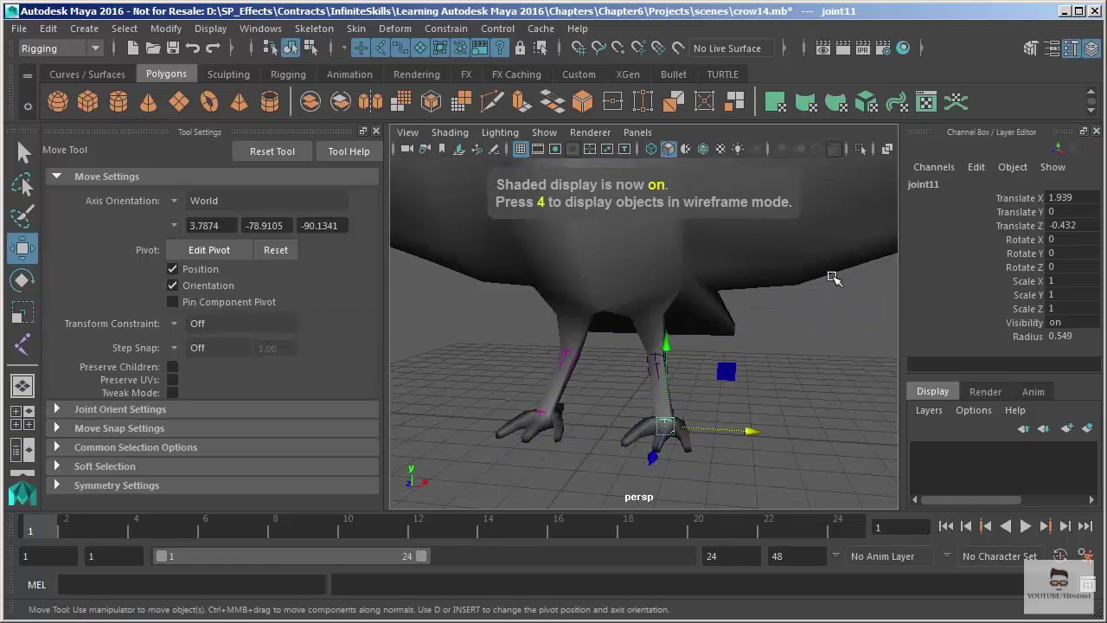
left_click_drag(384, 197, 282, 194)
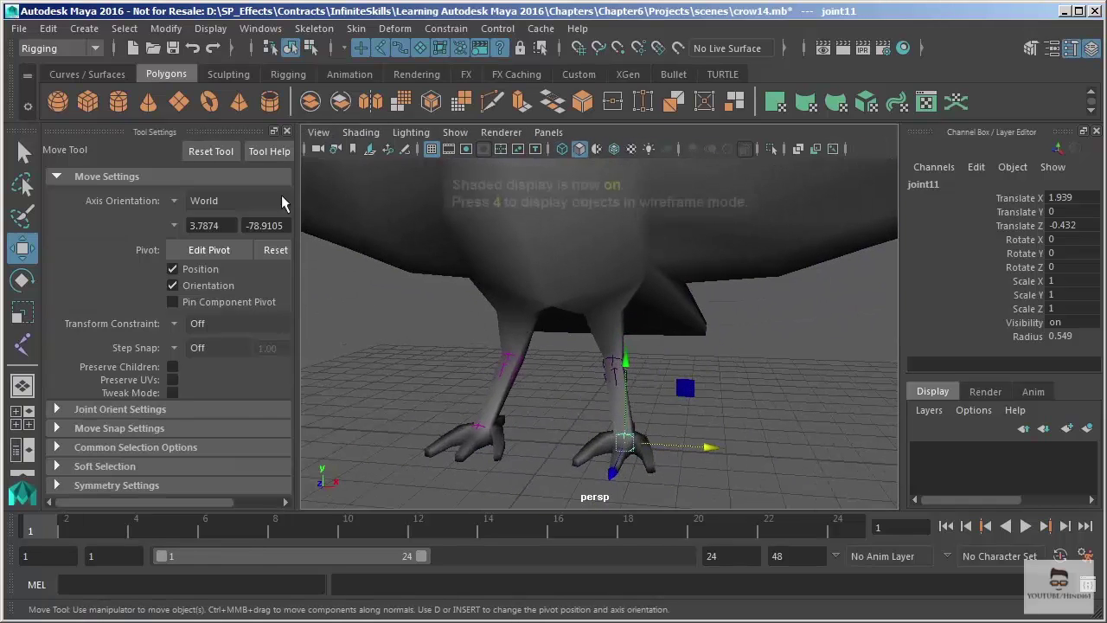
left_click(833, 148)
left_click_drag(297, 300, 367, 302)
Overlay the wireframe on the shaded crow, with the perspective view framed closely on its feet
middle_click_drag(738, 258, 735, 211, "alt")
left_click_drag(736, 212, 707, 302, "alt")
right_click_drag(707, 305, 756, 434, "alt")
left_click_drag(756, 434, 635, 358, "alt")
left_click(686, 151)
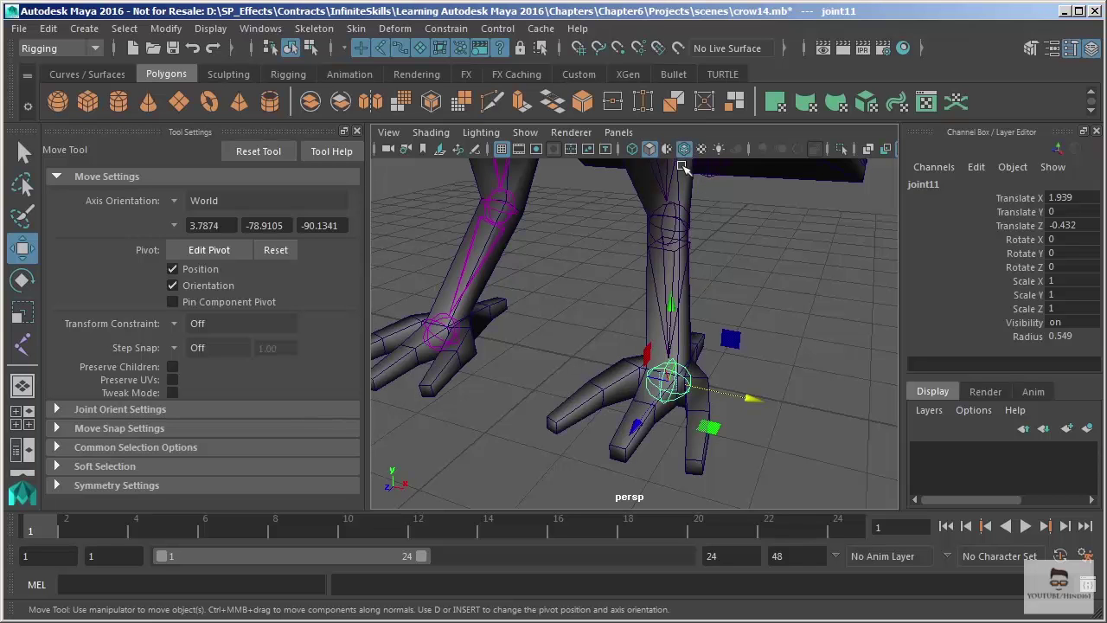
Activate the Joint Tool with the perspective view framed on the crow's toes
left_click(22, 344)
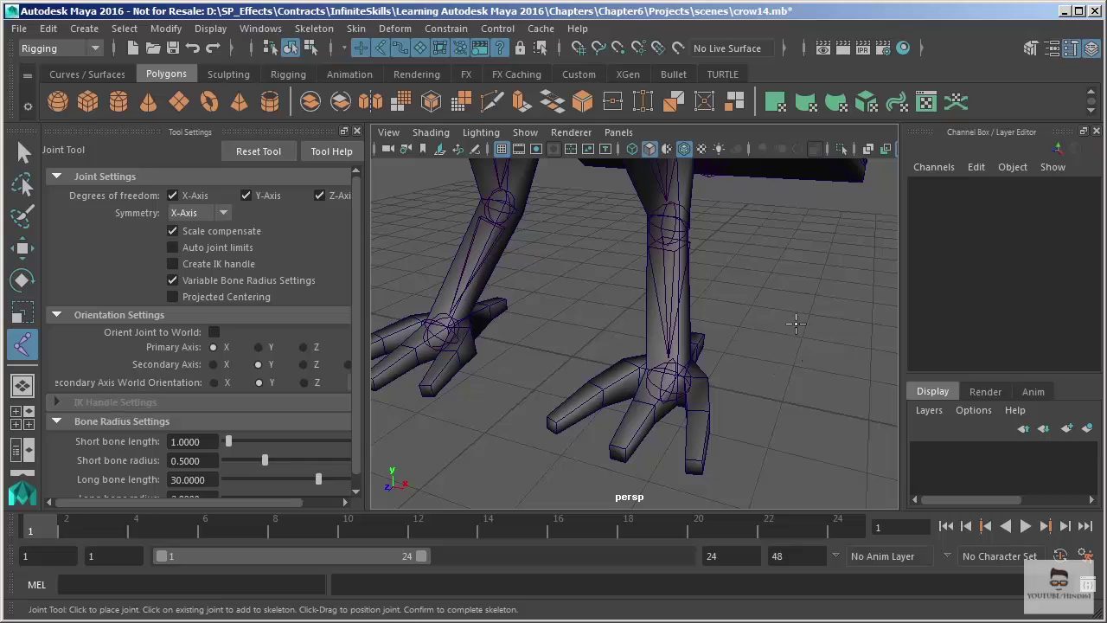
left_click_drag(798, 333, 788, 300, "alt")
right_click_drag(746, 307, 796, 351, "alt")
left_click_drag(796, 351, 757, 344, "alt")
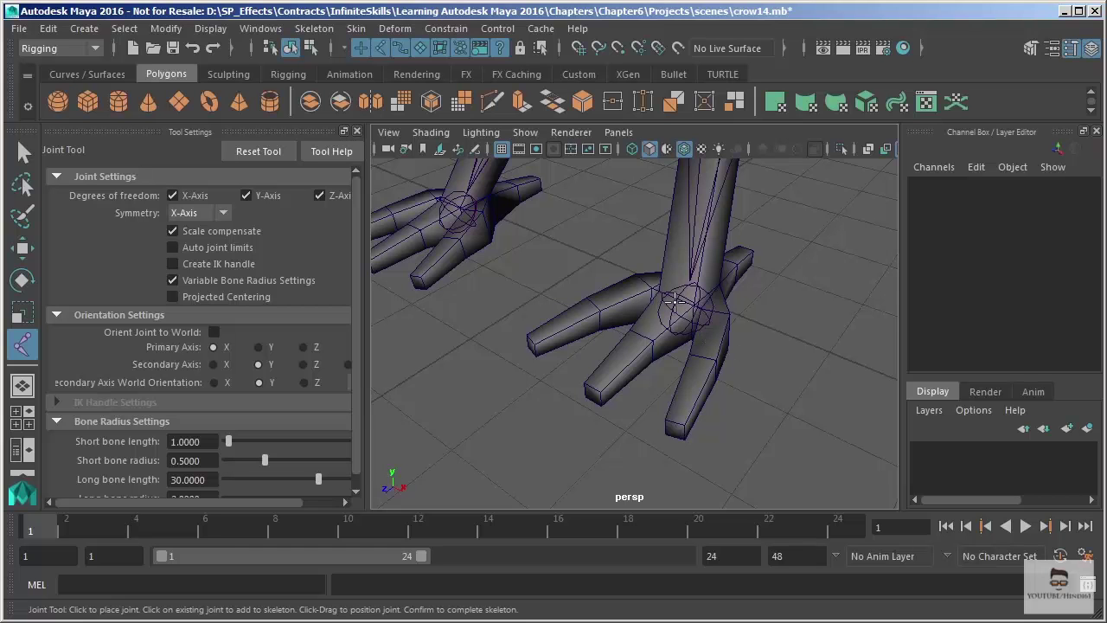
right_click_drag(771, 384, 709, 302, "alt")
middle_click_drag(710, 302, 700, 264, "alt")
Try placing a mirrored chain of three joints freely beside the foot in the perspective view, and undo it
left_click(765, 233)
left_click(741, 323)
left_click(493, 423)
left_click_drag(651, 388, 662, 338, "alt")
right_click_drag(662, 338, 528, 200, "alt")
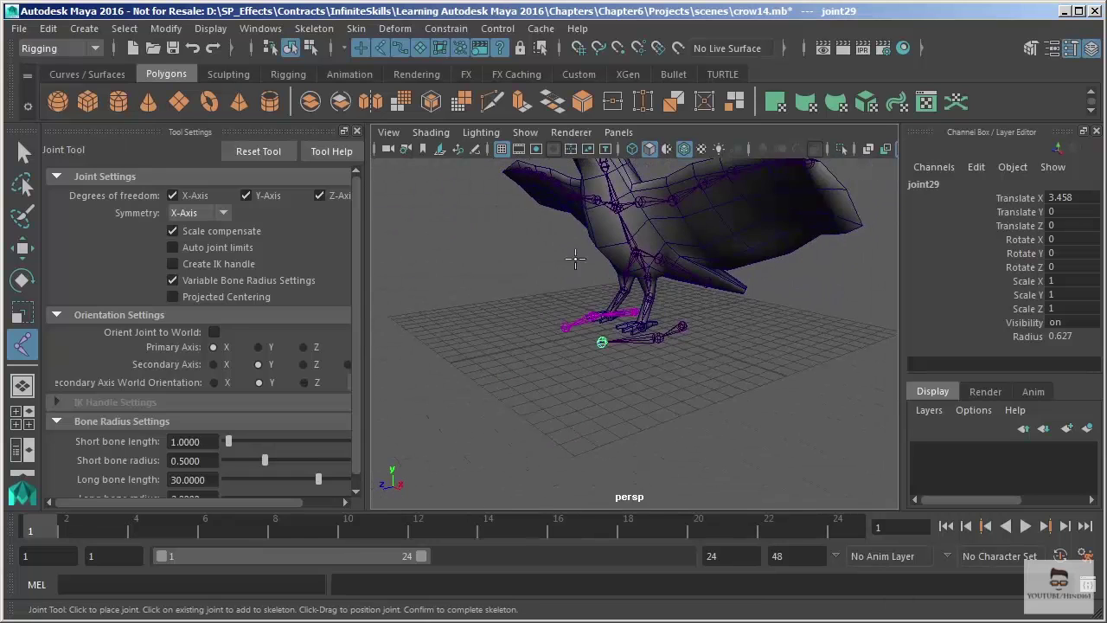
left_click_drag(527, 200, 544, 306, "alt")
key("ctrl+z")
key("ctrl+z")
key("ctrl+z")
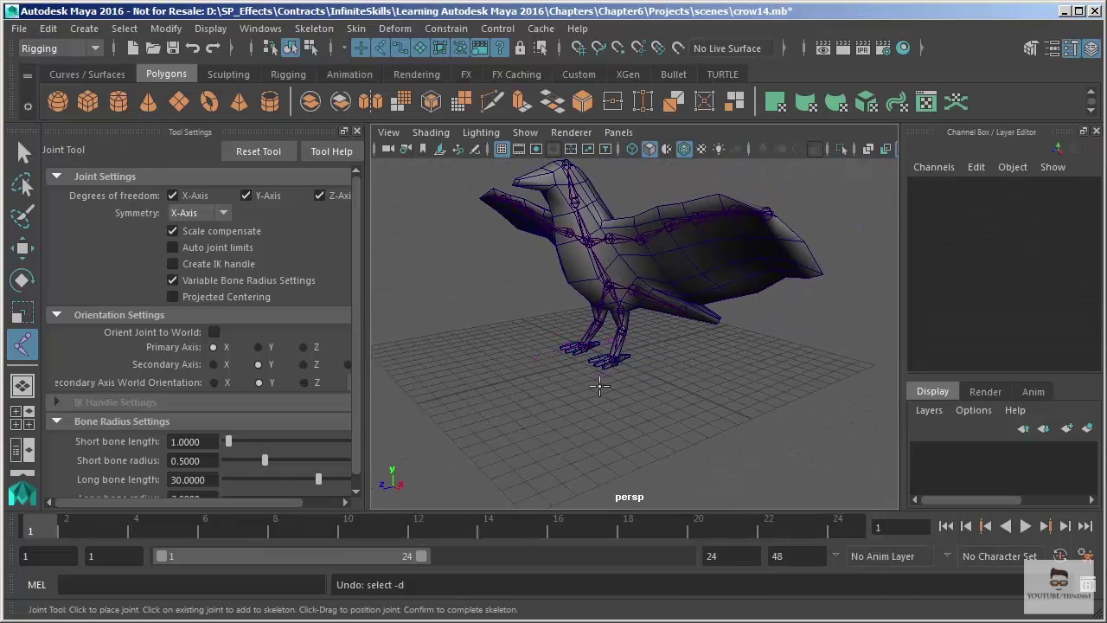
Try a second free three-joint chain beside the whole crow in the perspective view, orbit around it, and undo it
left_click_drag(683, 366, 699, 350, "alt")
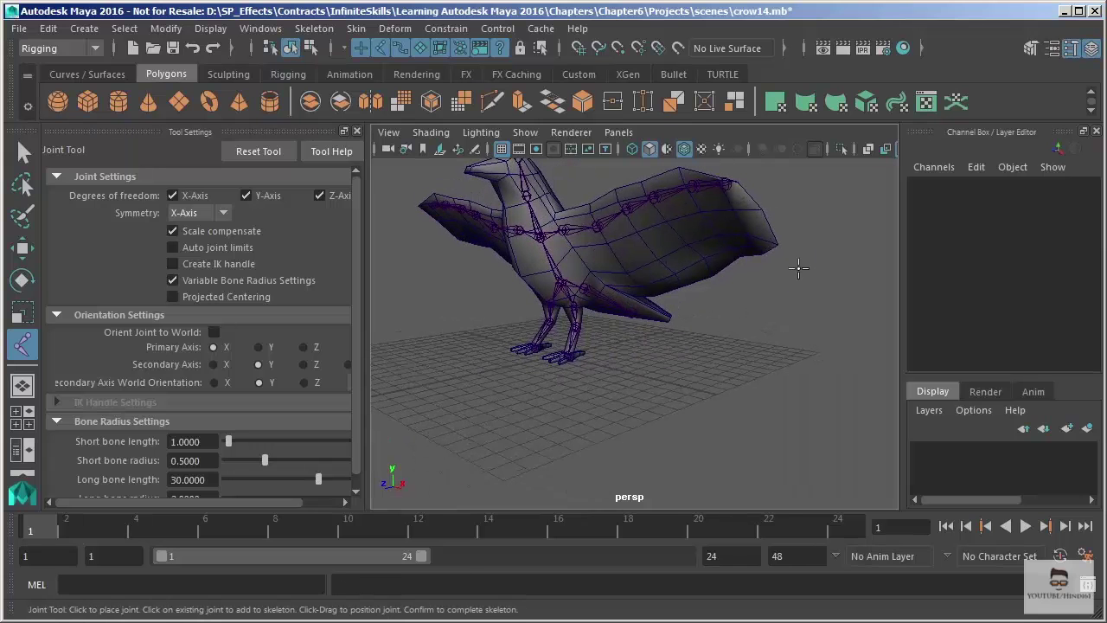
left_click(796, 328)
left_click(743, 367)
left_click(603, 442)
key("Return")
left_click_drag(602, 442, 704, 398, "alt")
left_click_drag(584, 422, 647, 407, "alt")
key("ctrl+z")
key("ctrl+z")
key("ctrl+z")
key("ctrl+z")
Extend the foot joint with two X-symmetric joints in the side view, at the middle toe's knuckle and tip
middle_click_drag(494, 319, 735, 346, "alt")
right_click_drag(736, 346, 779, 459, "alt")
middle_click_drag(770, 381, 531, 333, "alt")
left_click_drag(531, 334, 665, 395, "alt")
middle_click_drag(665, 396, 608, 286, "alt")
right_click_drag(609, 287, 634, 391, "alt")
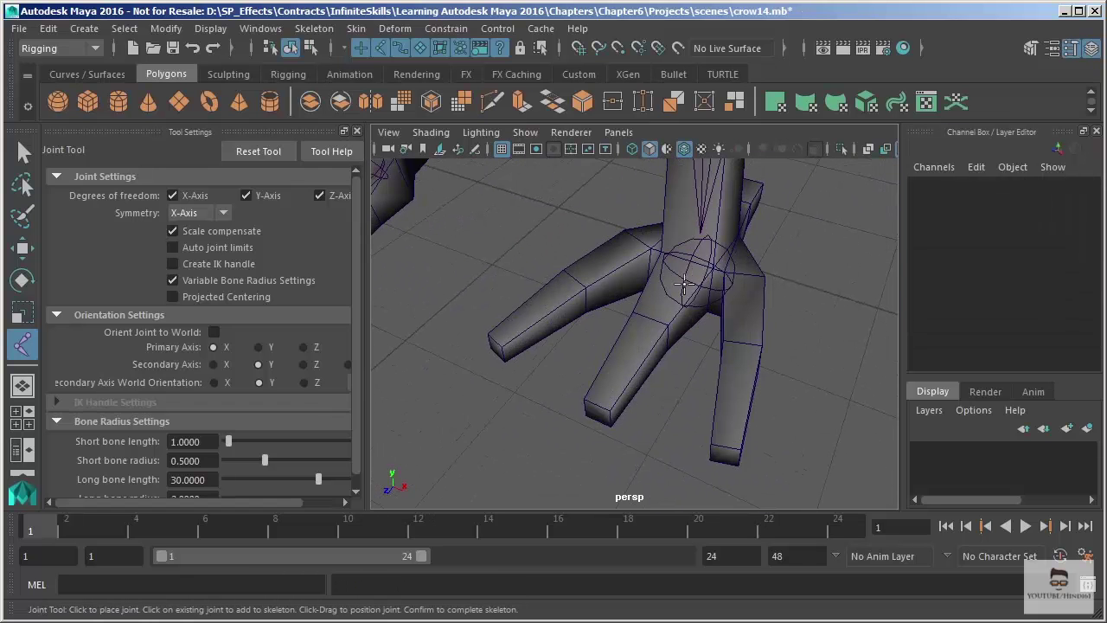
key("Return")
key("space")
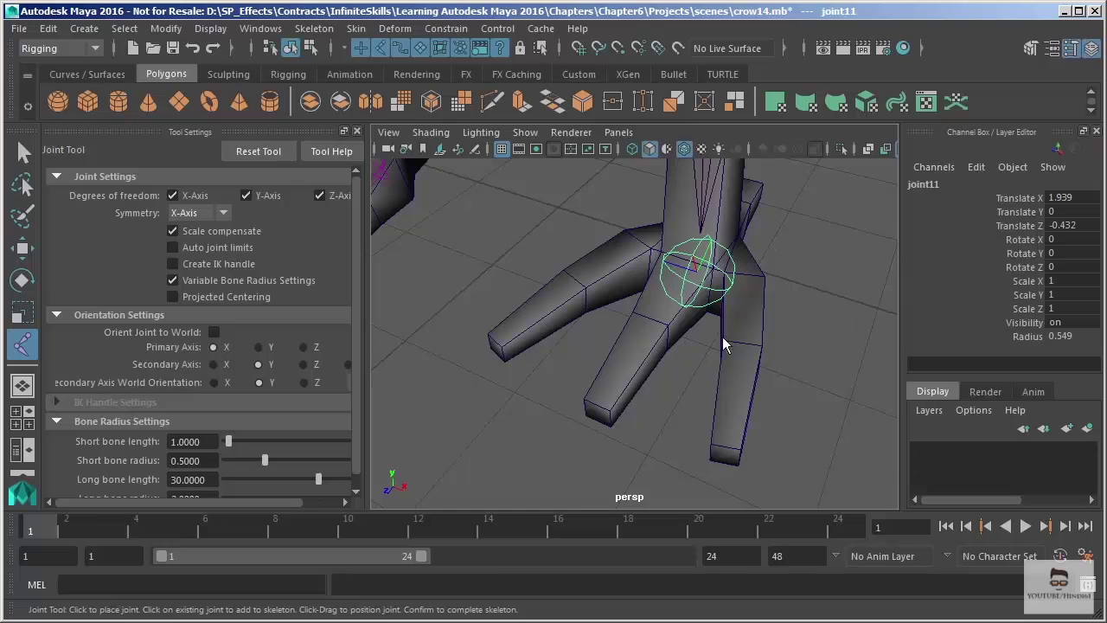
key("space")
middle_click_drag(723, 374, 614, 10, "alt")
middle_click_drag(620, 324, 604, 189, "alt")
right_click_drag(564, 284, 680, 515, "alt")
middle_click_drag(586, 339, 639, 391, "alt")
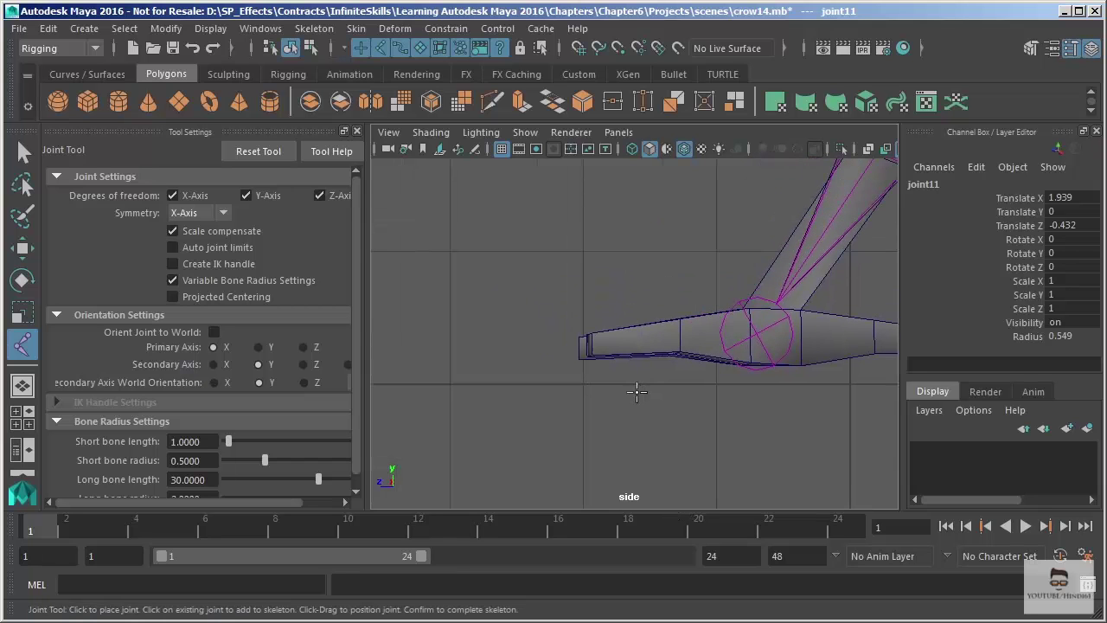
left_click(681, 333)
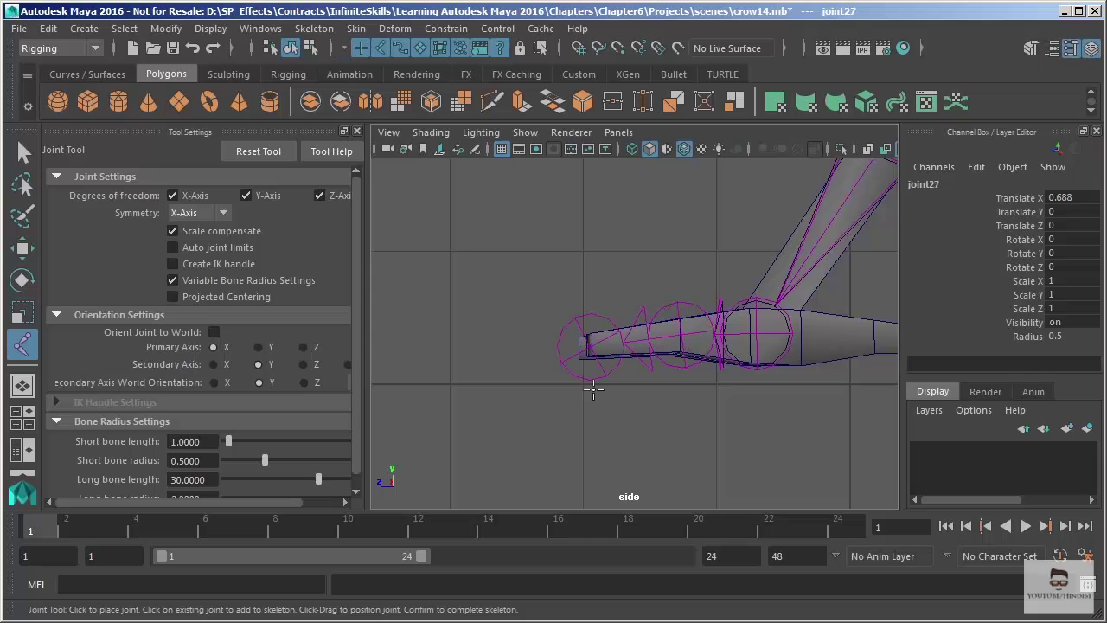
key("Return")
Try moving a copy of the middle toe's joint chain onto the outer toe in the perspective view, and undo it
key("space")
key("space")
left_click_drag(702, 324, 629, 300, "alt")
middle_click_drag(707, 299, 709, 250, "alt")
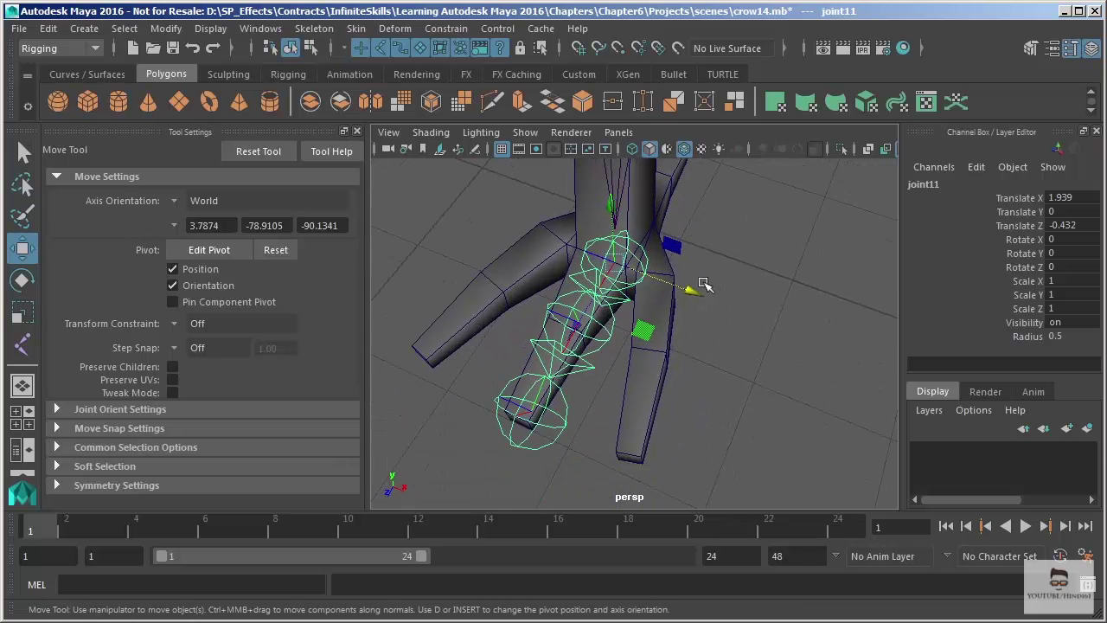
left_click(608, 336)
left_click_drag(709, 289, 710, 294, "alt")
key("Up")
left_click_drag(693, 383, 774, 400)
right_click_drag(773, 401, 566, 289, "alt")
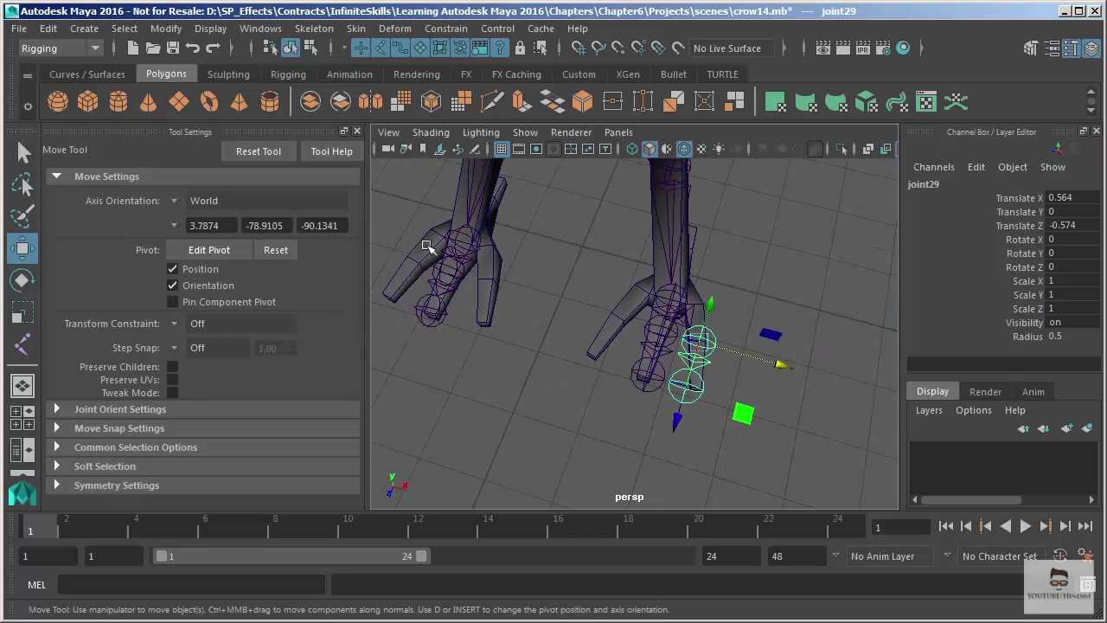
key("ctrl+z")
key("ctrl+z")
key("ctrl+z")
key("ctrl+z")
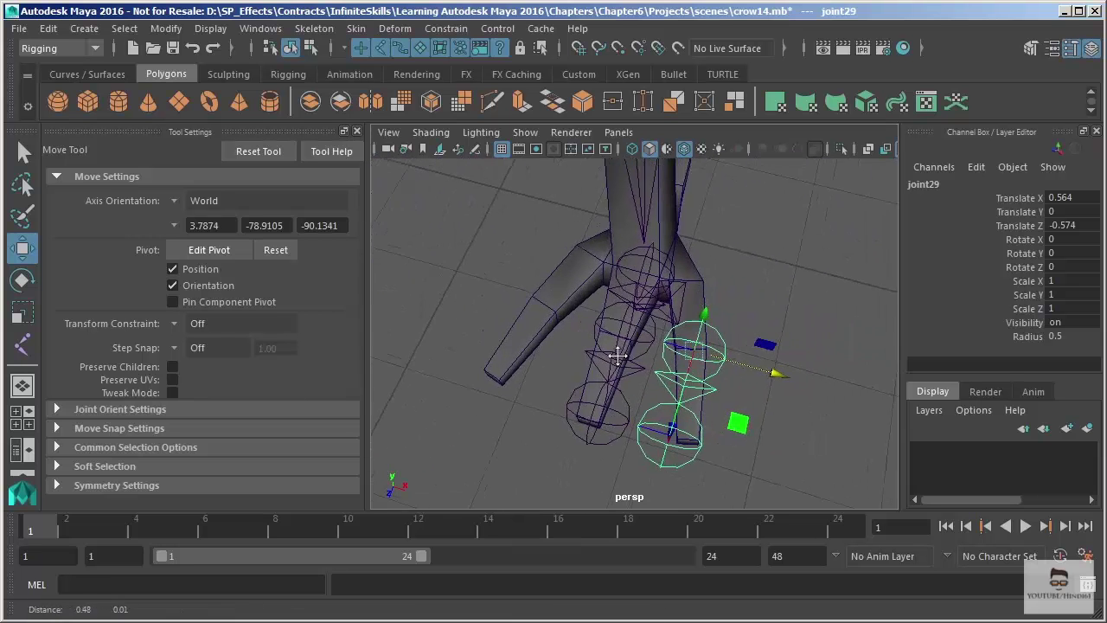
key("ctrl+z")
Branch a second X-symmetric chain of two joints from the foot joint in the side view, just above the first toe chain
left_click(23, 343)
left_click(629, 232)
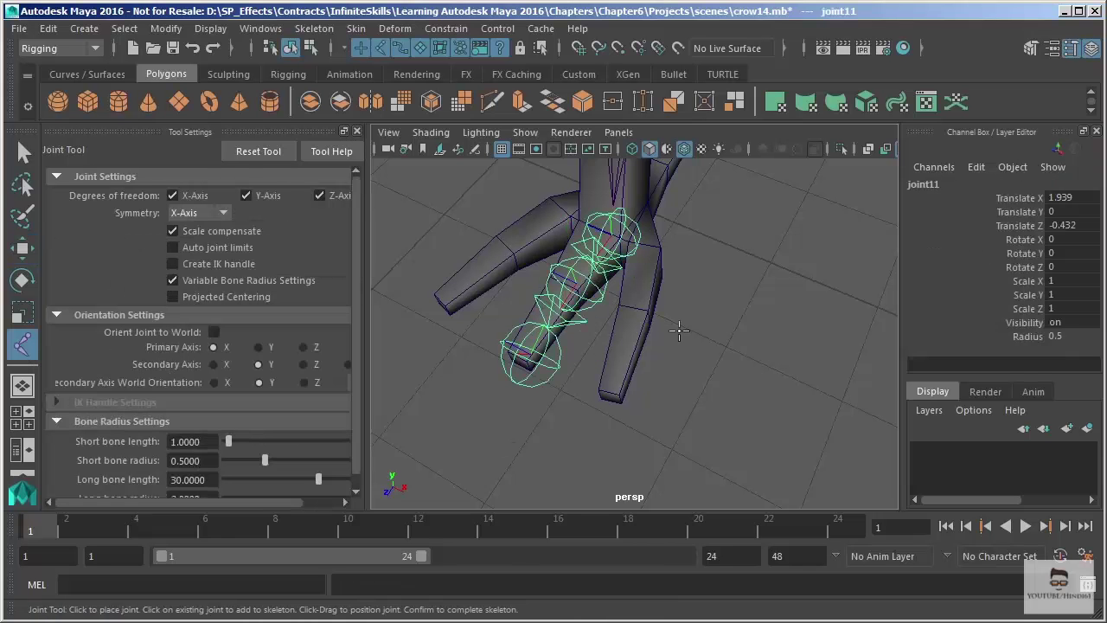
key("space")
scroll(581, 243, "down", 5)
key("space")
middle_click_drag(741, 352, 646, 218, "alt")
key("space")
key("space")
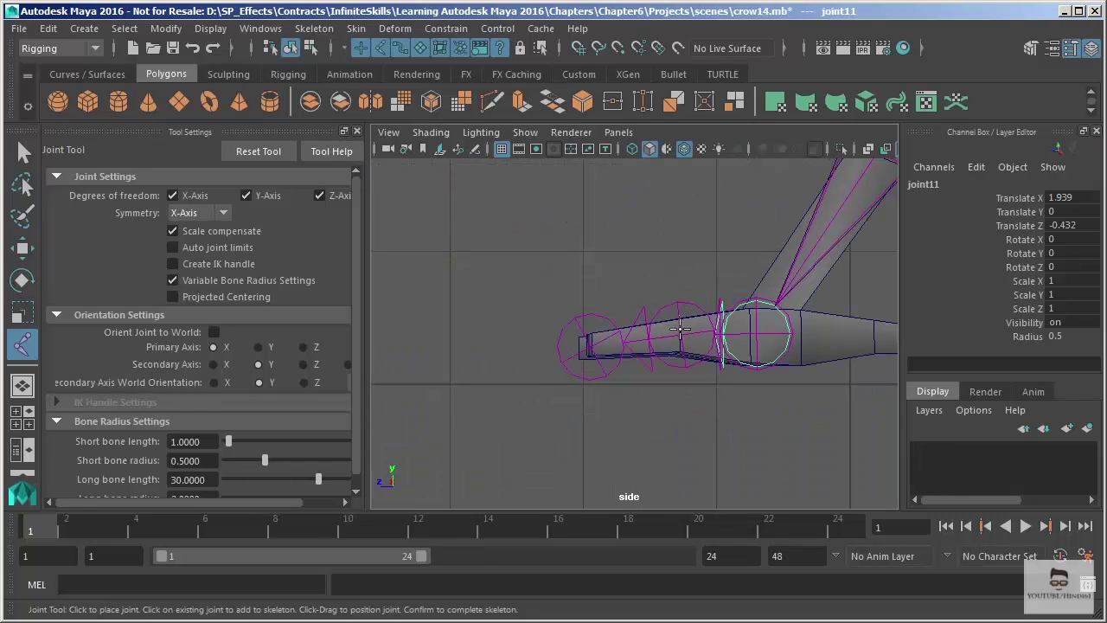
left_click(681, 284)
left_click(576, 297)
key("Return")
key("w")
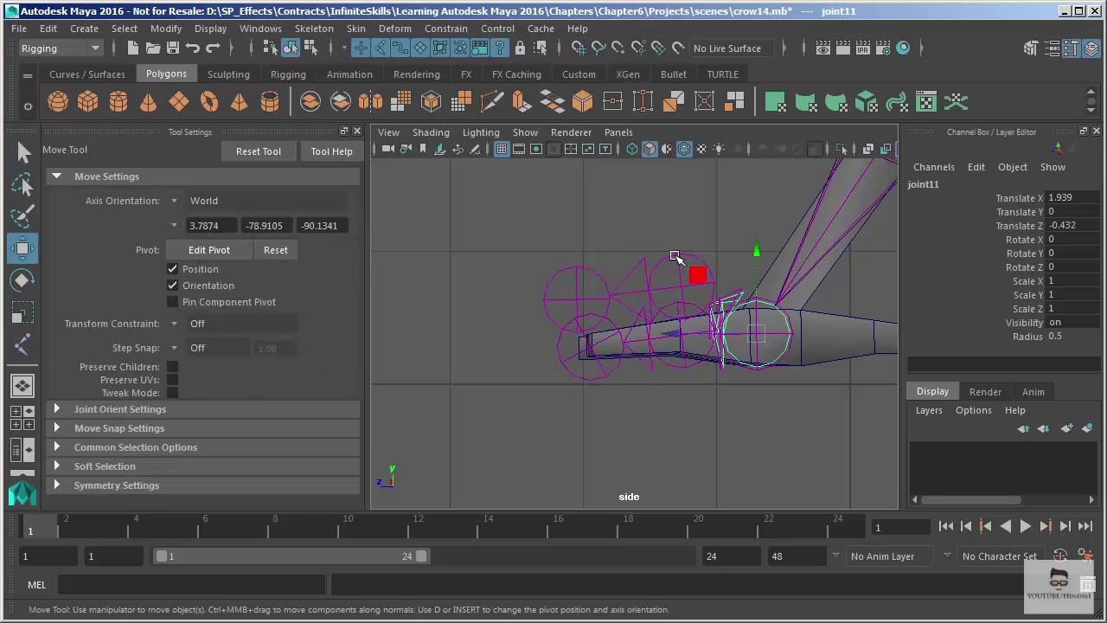
Move the second chain's knuckle and tip joints down to line up with the first toe chain
left_click(675, 257)
left_click_drag(682, 203, 684, 255)
left_click(589, 347)
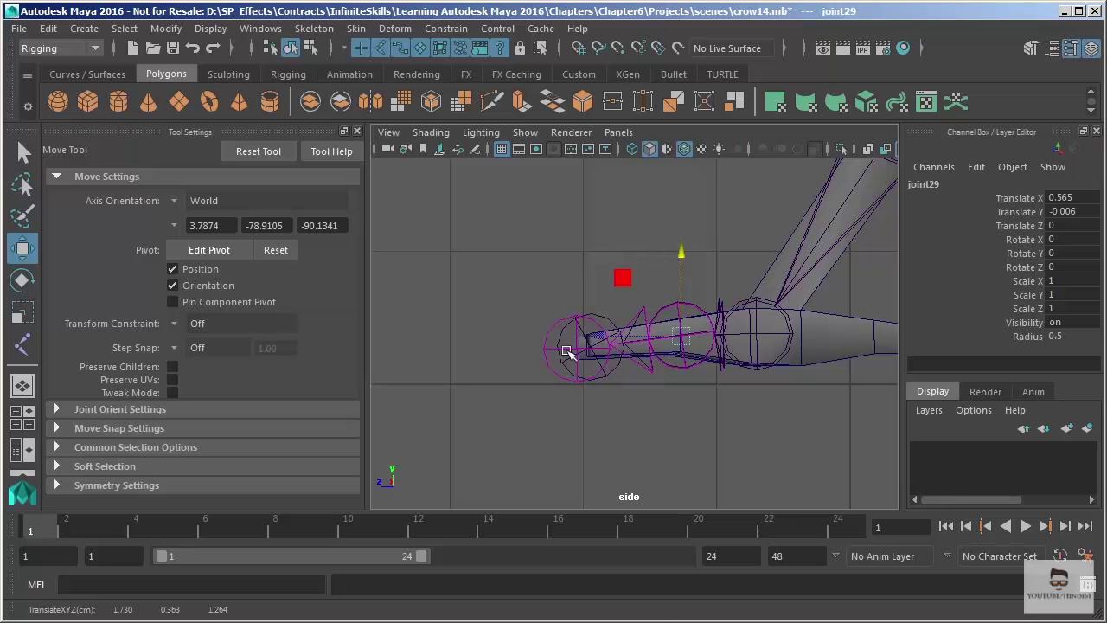
left_click(572, 354)
left_click_drag(571, 354, 583, 351)
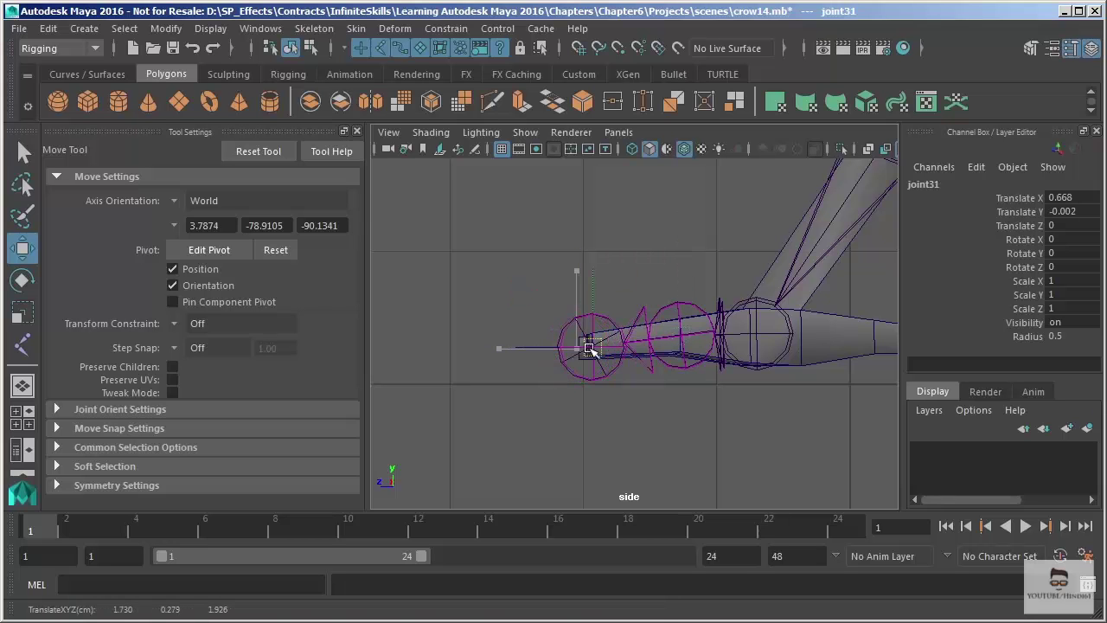
Move one of the overlapping toe chains sideways in the perspective view so its joints sit in the outer toe
key("space")
key("space")
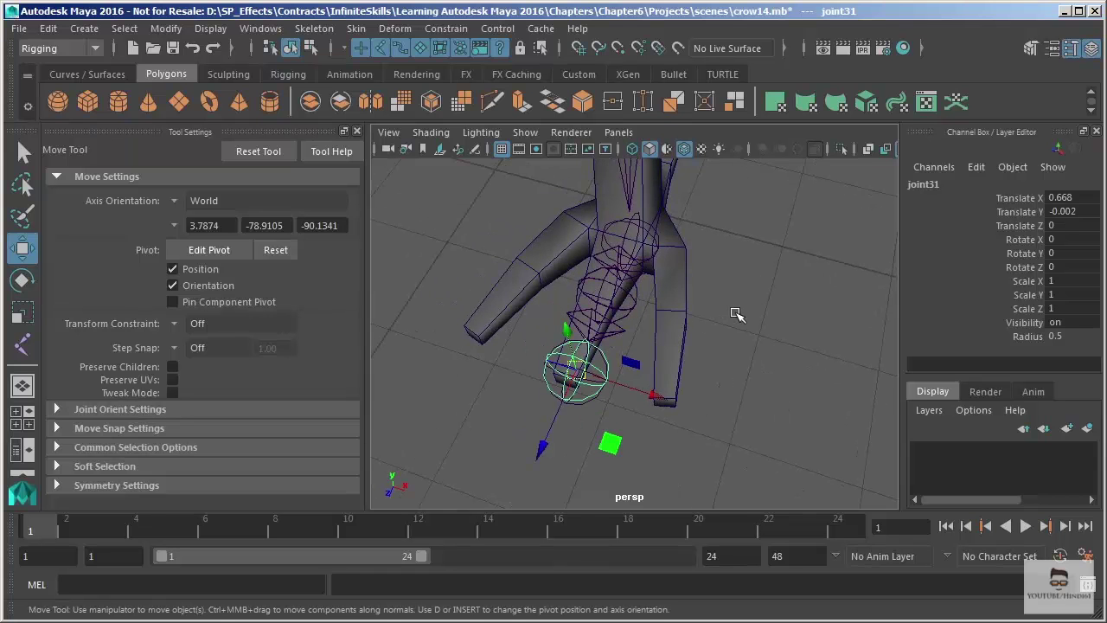
key("Up")
key("Up")
key("Up")
key("Up")
key("Up")
key("Up")
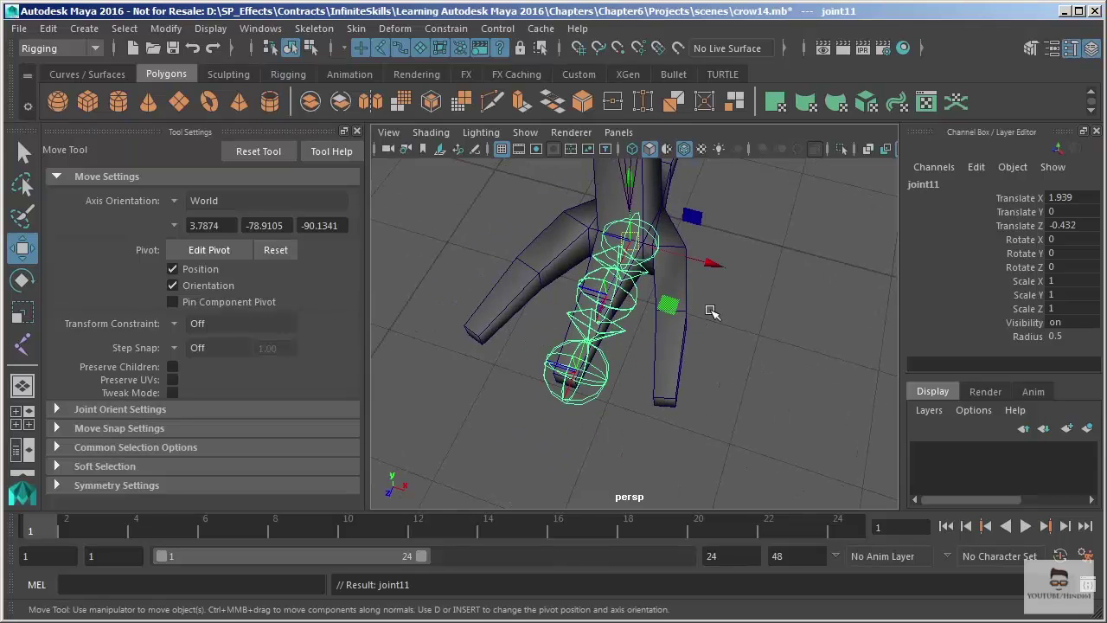
left_click_drag(686, 315, 744, 301)
middle_click_drag(744, 301, 739, 280, "alt")
left_click(654, 404)
left_click_drag(709, 406, 728, 411)
left_click(687, 309)
left_click_drag(692, 314, 725, 461, "alt")
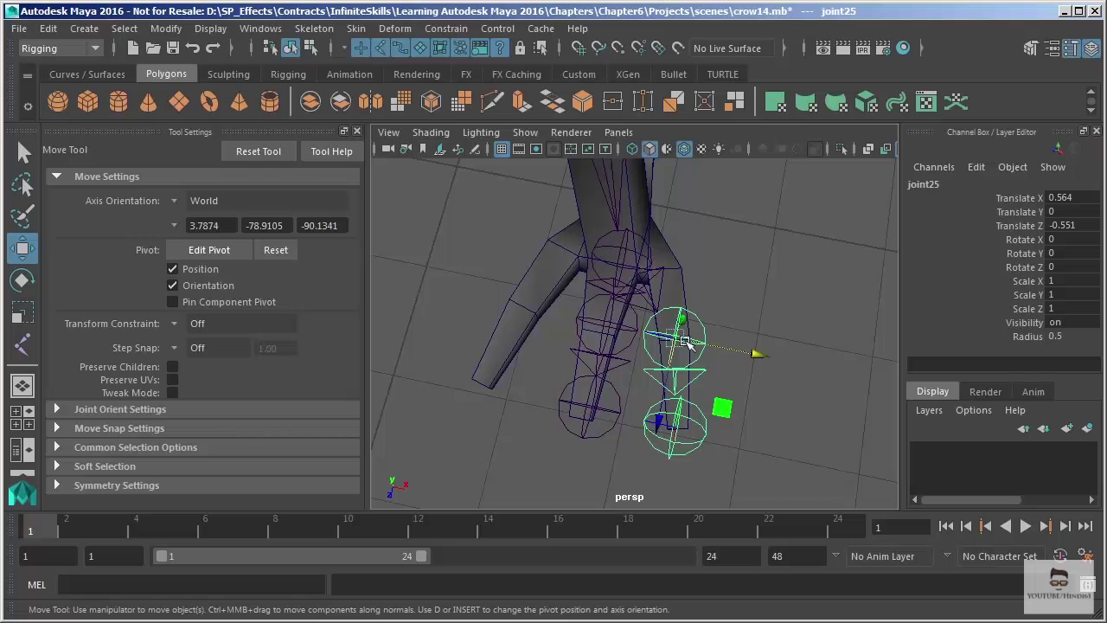
left_click_drag(614, 245, 663, 291, "alt")
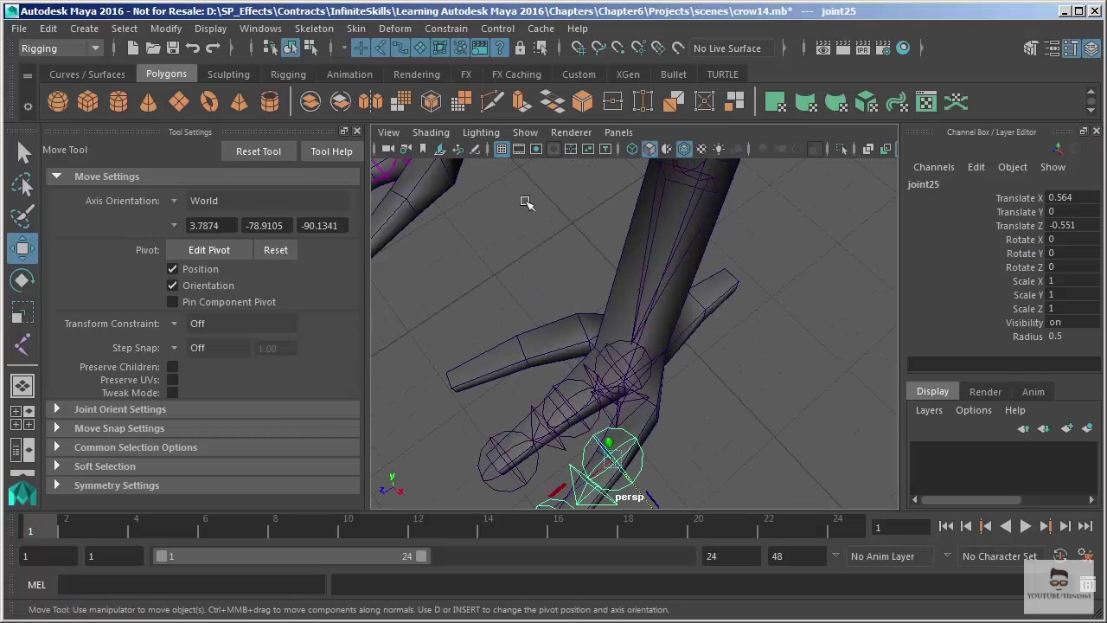
right_click_drag(652, 308, 598, 279, "alt")
left_click_drag(598, 280, 657, 259, "alt")
left_click_drag(571, 201, 673, 291, "alt")
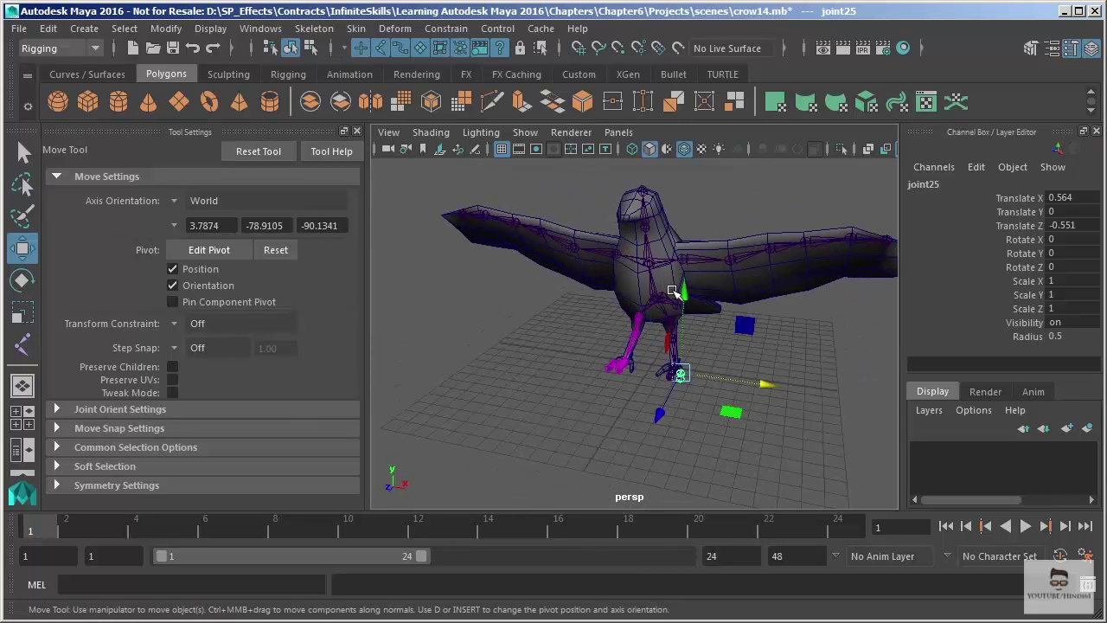